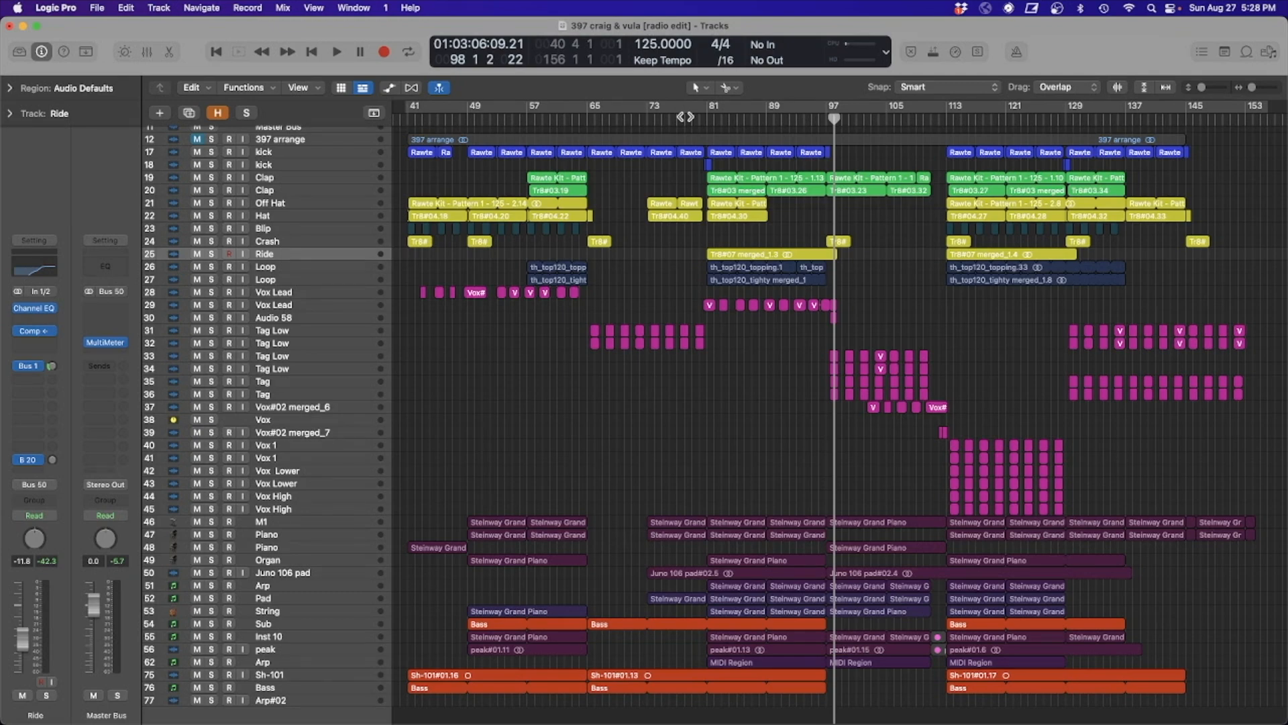
Step: Show the mixer and examine the EQ curves, sends and faders across all the track channel strips
{"action": "key", "text": "x"}
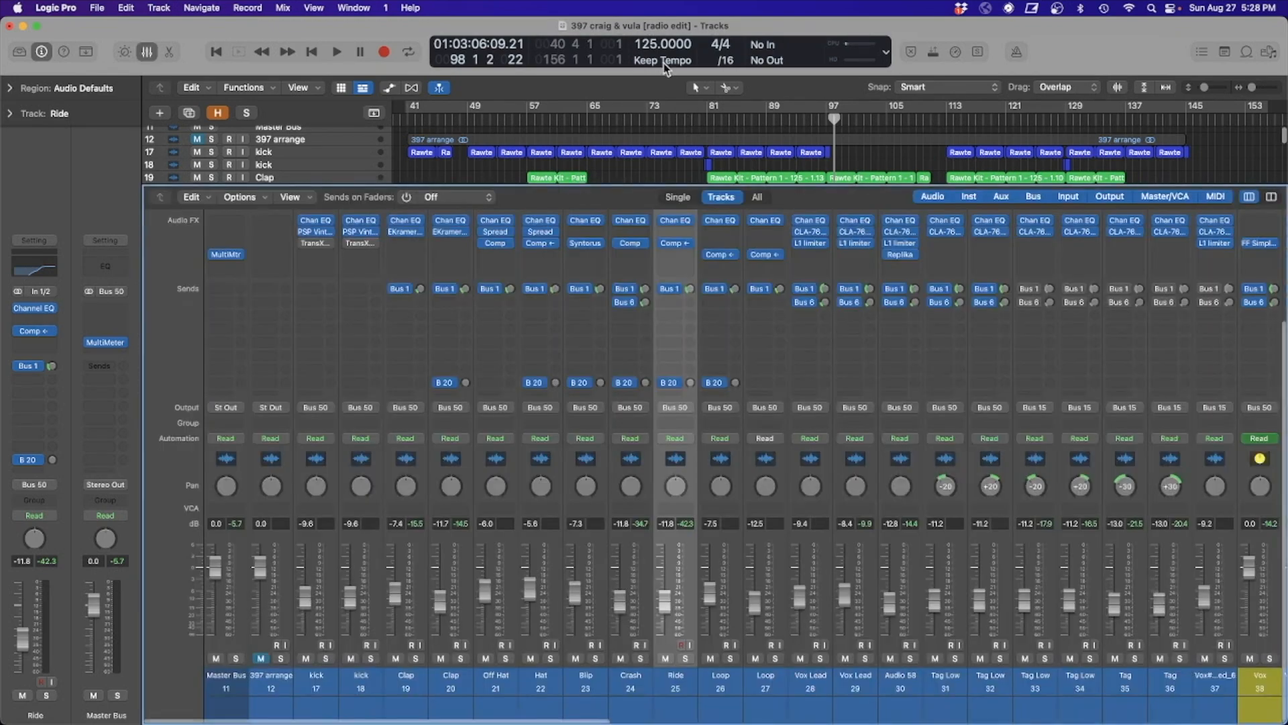
{"action": "scroll", "coordinate": [645, 357], "scroll_direction": "up", "scroll_amount": 5}
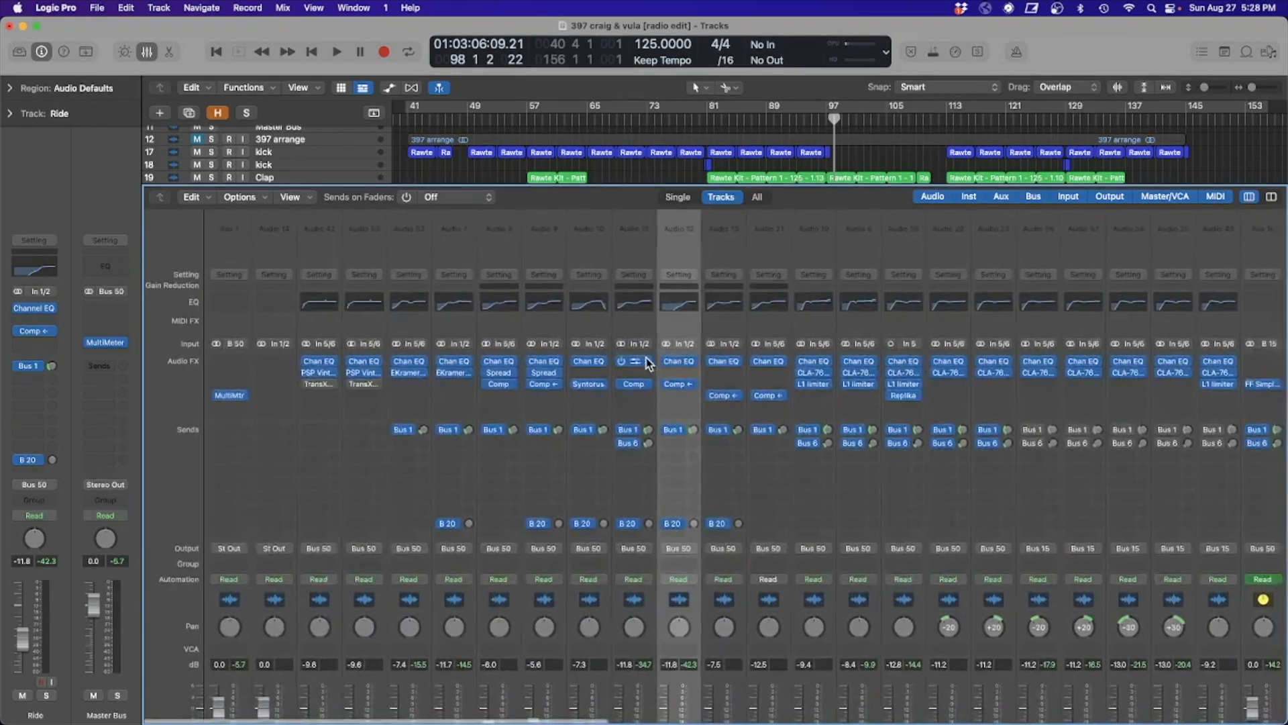
{"action": "scroll", "coordinate": [423, 362], "scroll_direction": "down", "scroll_amount": 5}
{"action": "scroll", "coordinate": [409, 362], "scroll_direction": "right", "scroll_amount": 3}
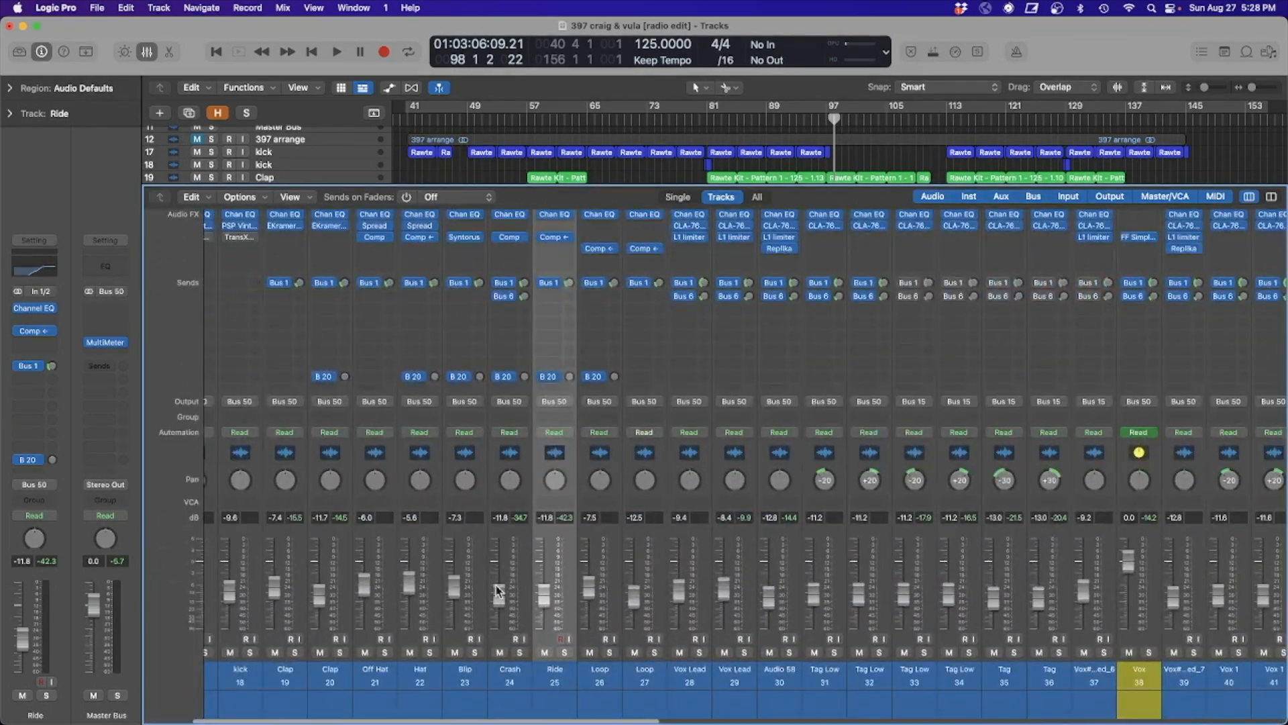
{"action": "scroll", "coordinate": [510, 582], "scroll_direction": "right", "scroll_amount": 3}
{"action": "scroll", "coordinate": [550, 572], "scroll_direction": "left", "scroll_amount": 6}
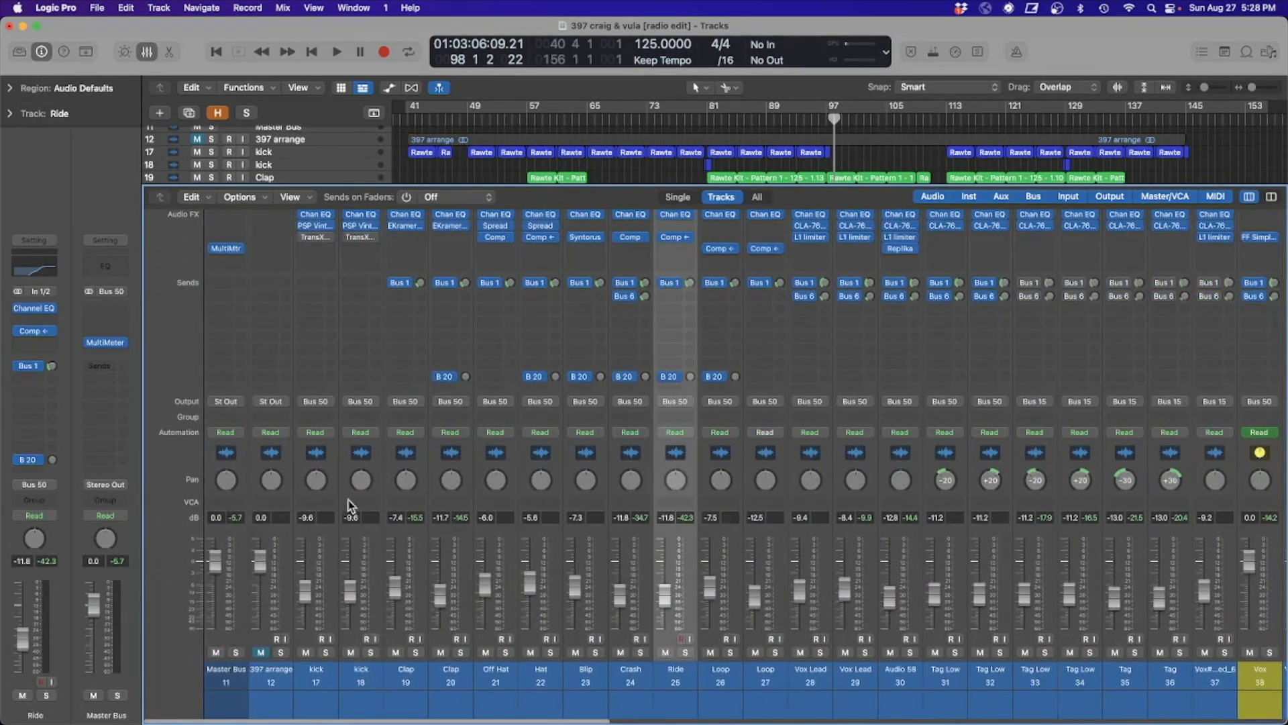
{"action": "scroll", "coordinate": [361, 499], "scroll_direction": "up", "scroll_amount": 4}
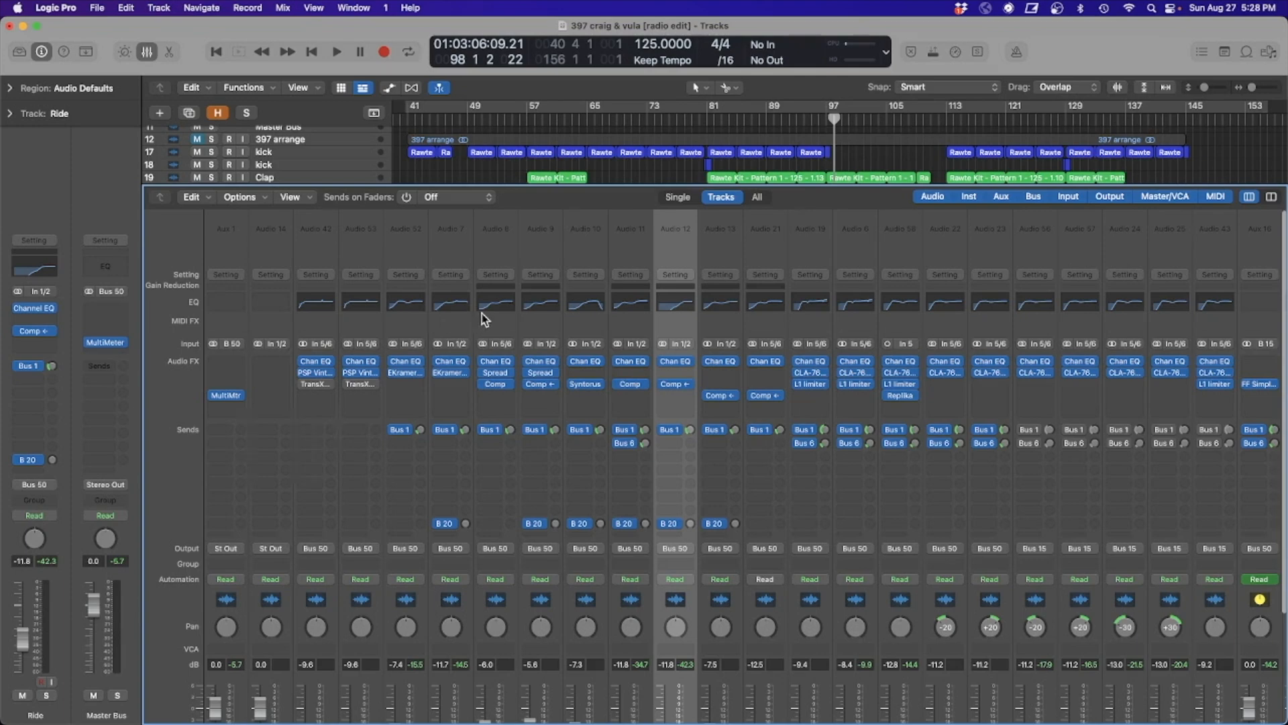
{"action": "scroll", "coordinate": [482, 312], "scroll_direction": "right", "scroll_amount": 9}
{"action": "scroll", "coordinate": [485, 315], "scroll_direction": "right", "scroll_amount": 20}
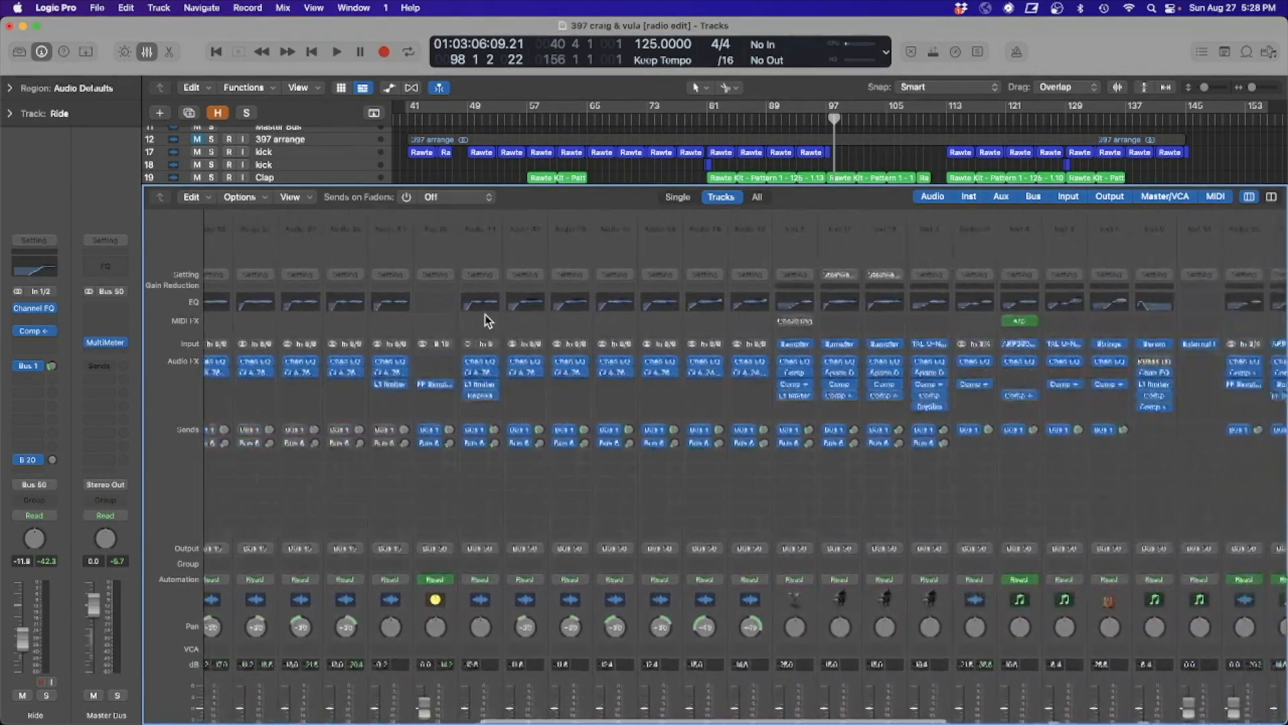
{"action": "scroll", "coordinate": [485, 315], "scroll_direction": "right", "scroll_amount": 3}
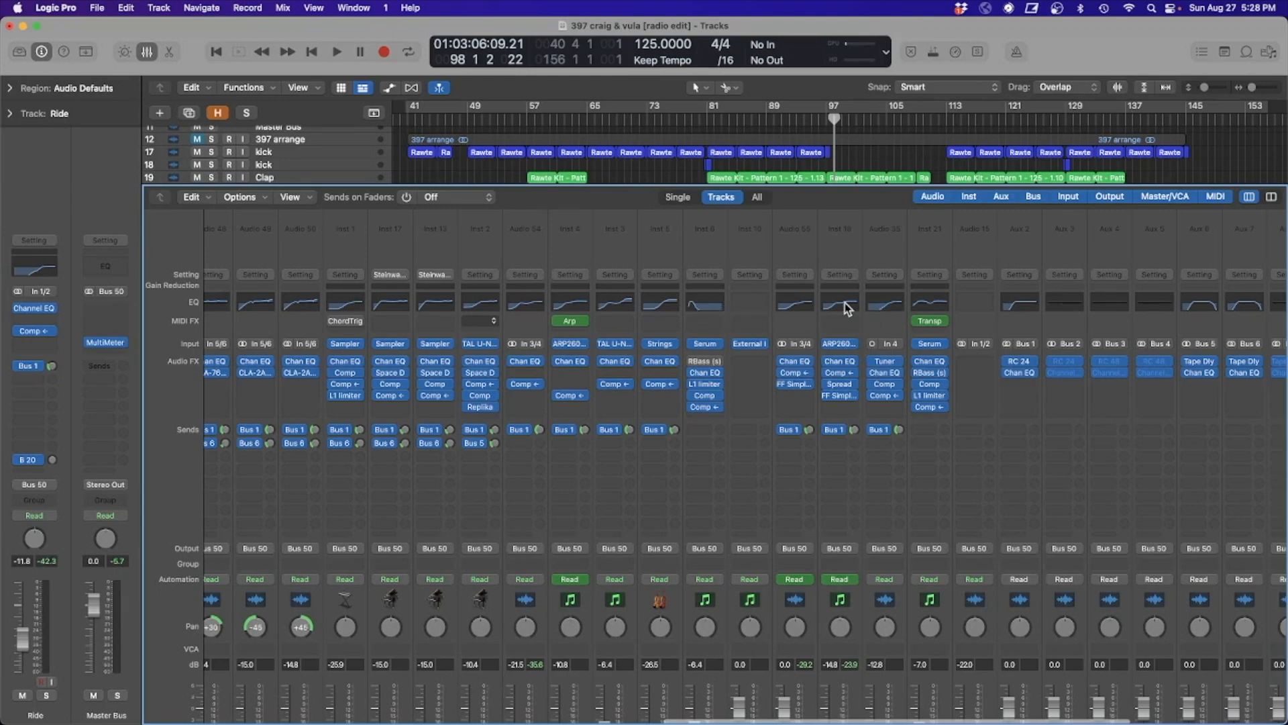
{"action": "scroll", "coordinate": [713, 303], "scroll_direction": "left", "scroll_amount": 5}
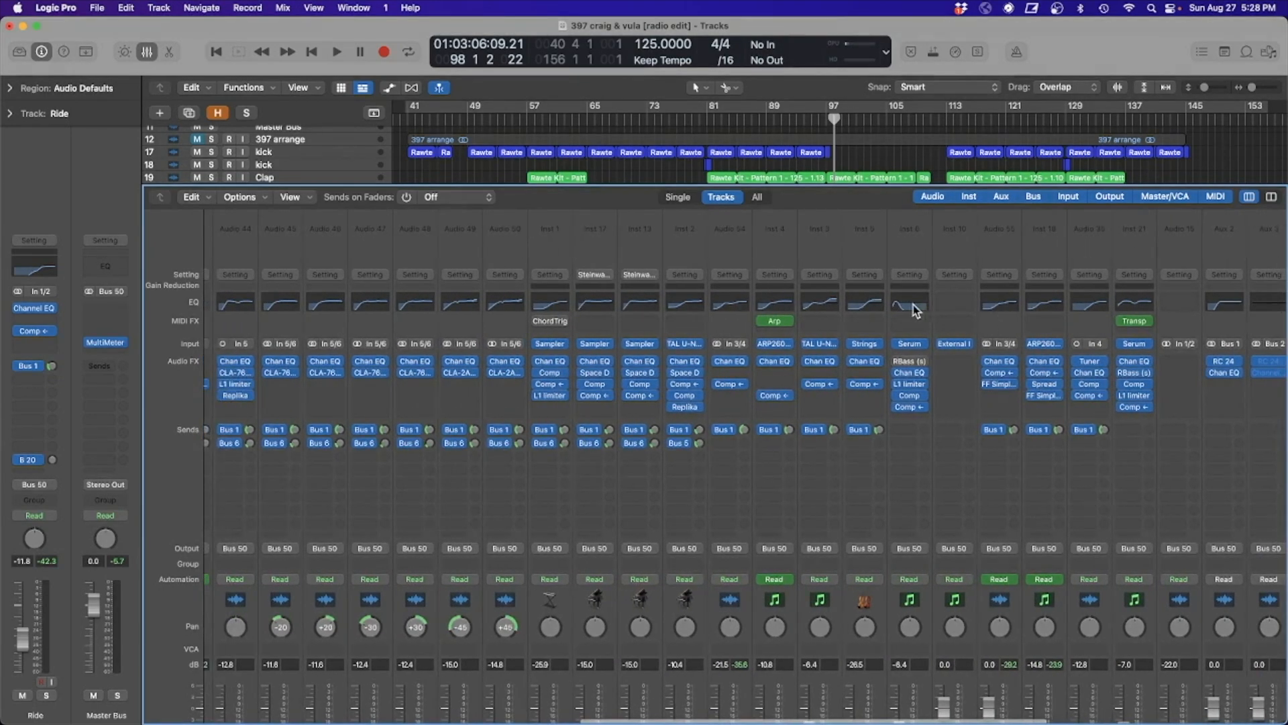
{"action": "scroll", "coordinate": [644, 305], "scroll_direction": "left", "scroll_amount": 7}
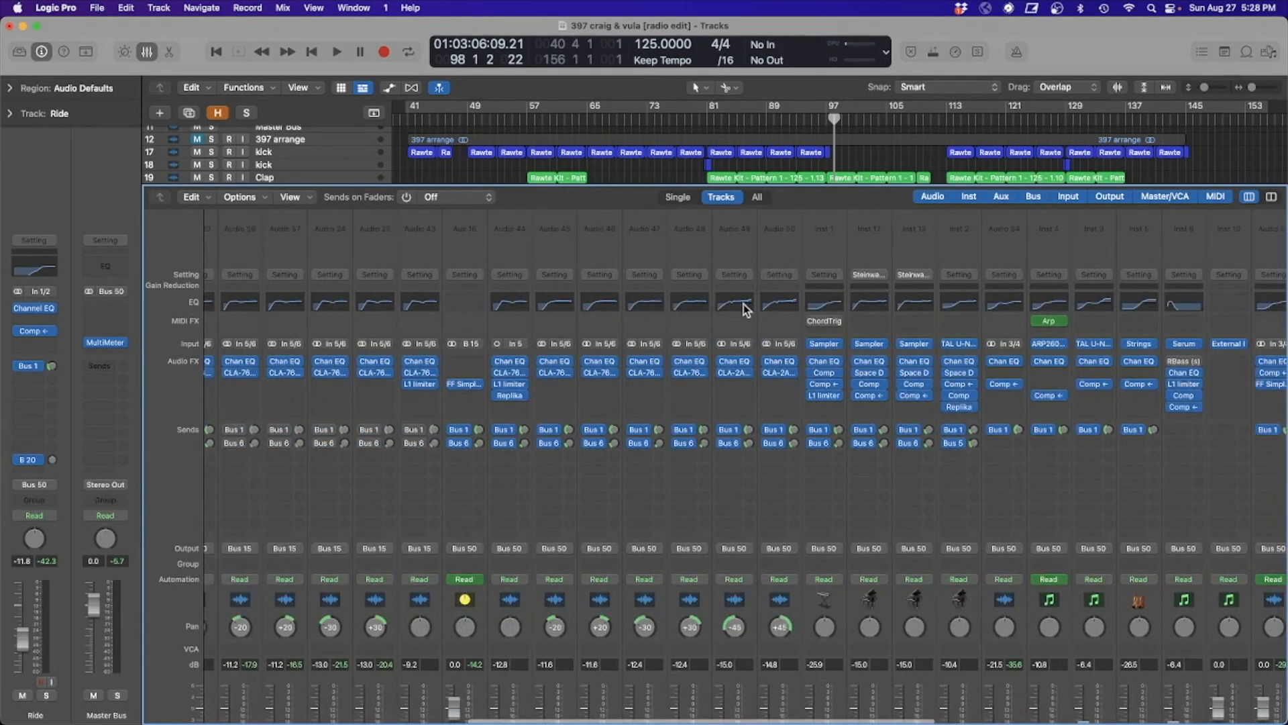
{"action": "scroll", "coordinate": [570, 304], "scroll_direction": "left", "scroll_amount": 10}
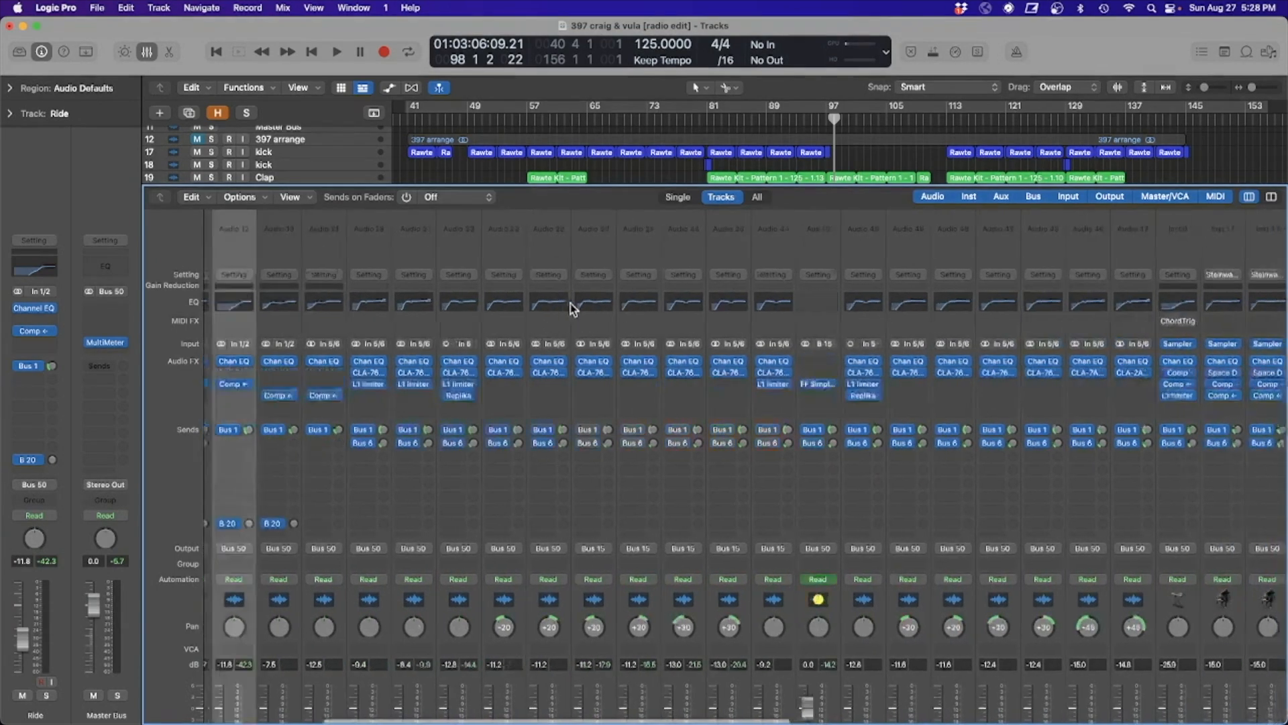
{"action": "scroll", "coordinate": [550, 306], "scroll_direction": "left", "scroll_amount": 5}
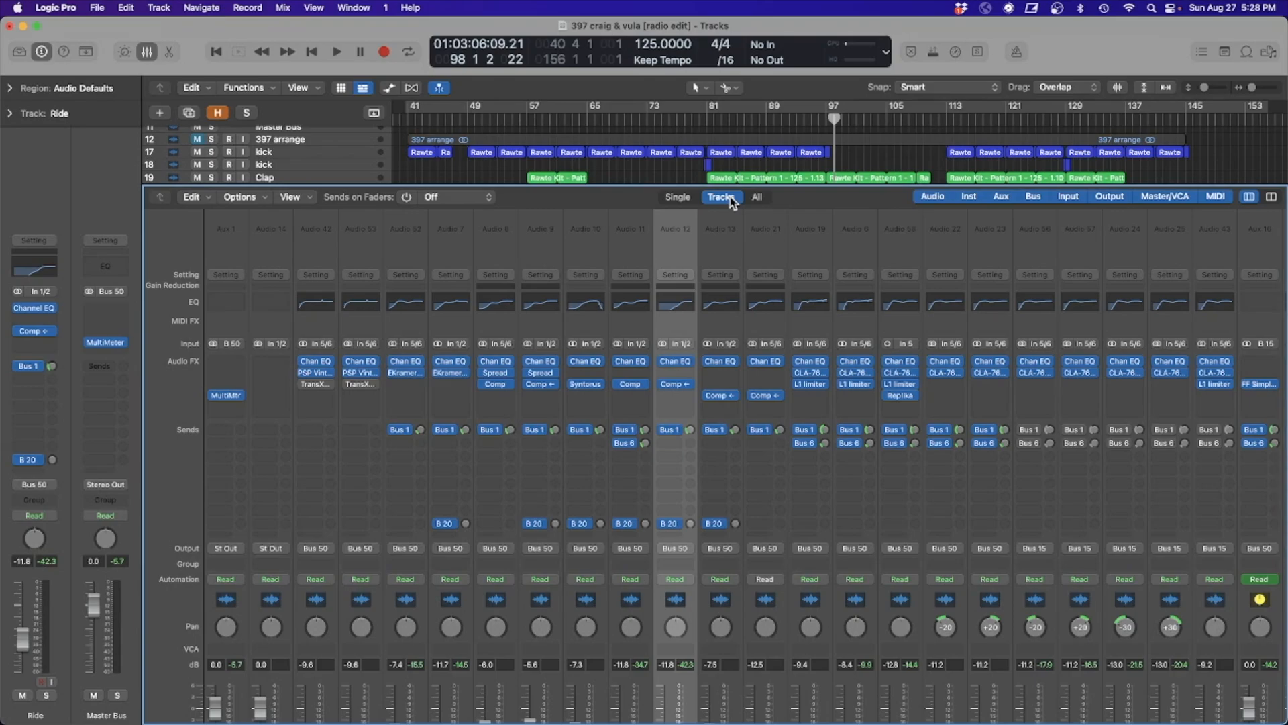
{"action": "key", "text": "x"}
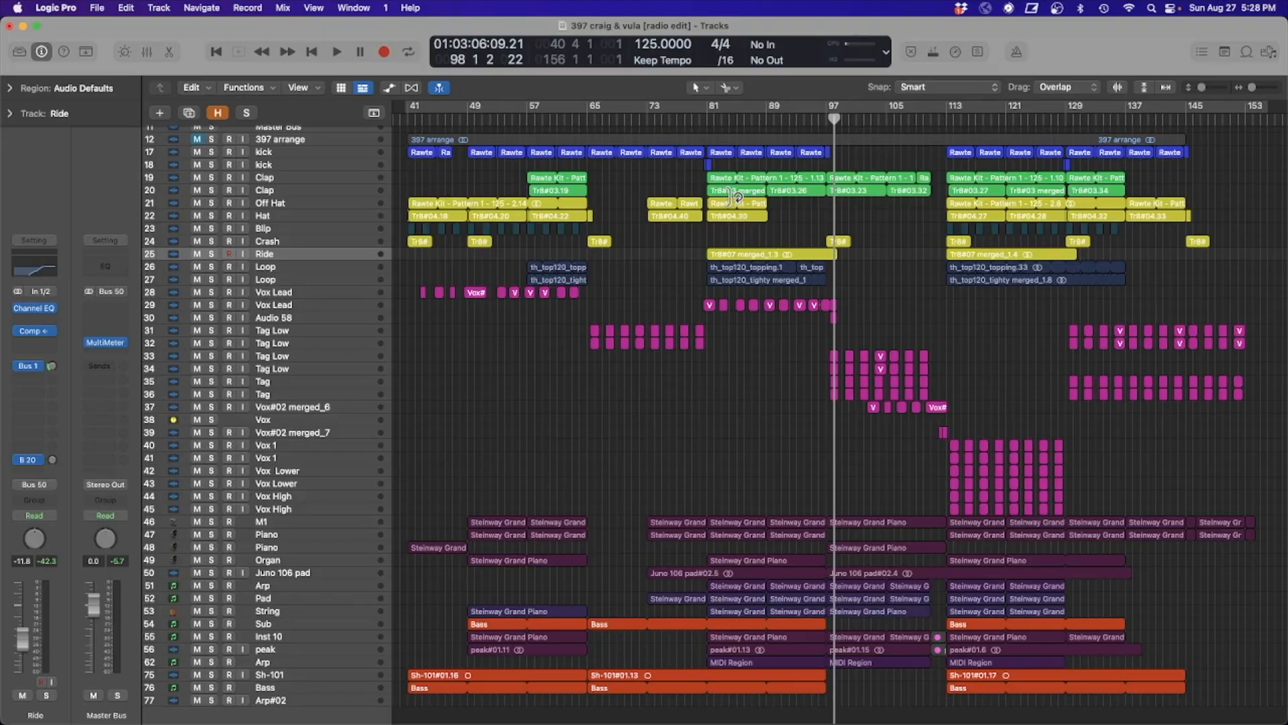
Step: Solo the kick on track 17, play it from about bar 65 and open its Channel EQ
{"action": "left_click", "coordinate": [317, 151]}
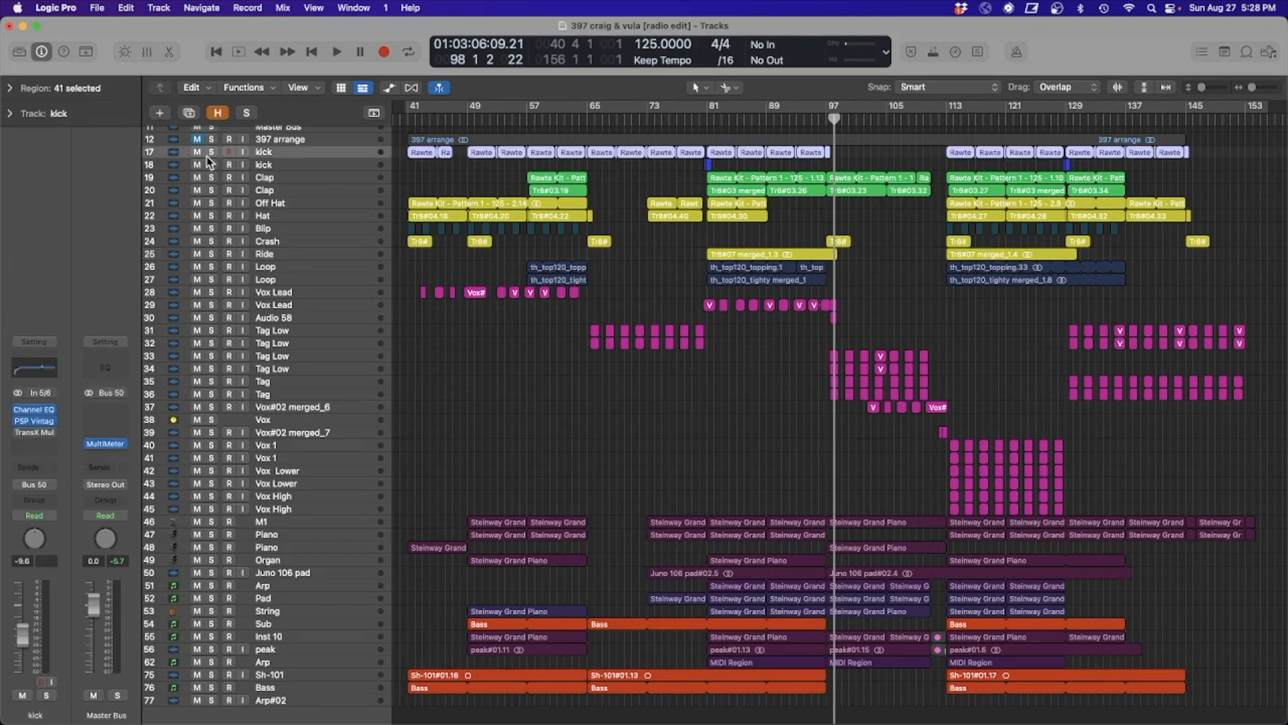
{"action": "left_click", "coordinate": [211, 151]}
{"action": "left_click", "coordinate": [593, 115]}
{"action": "key", "text": "space"}
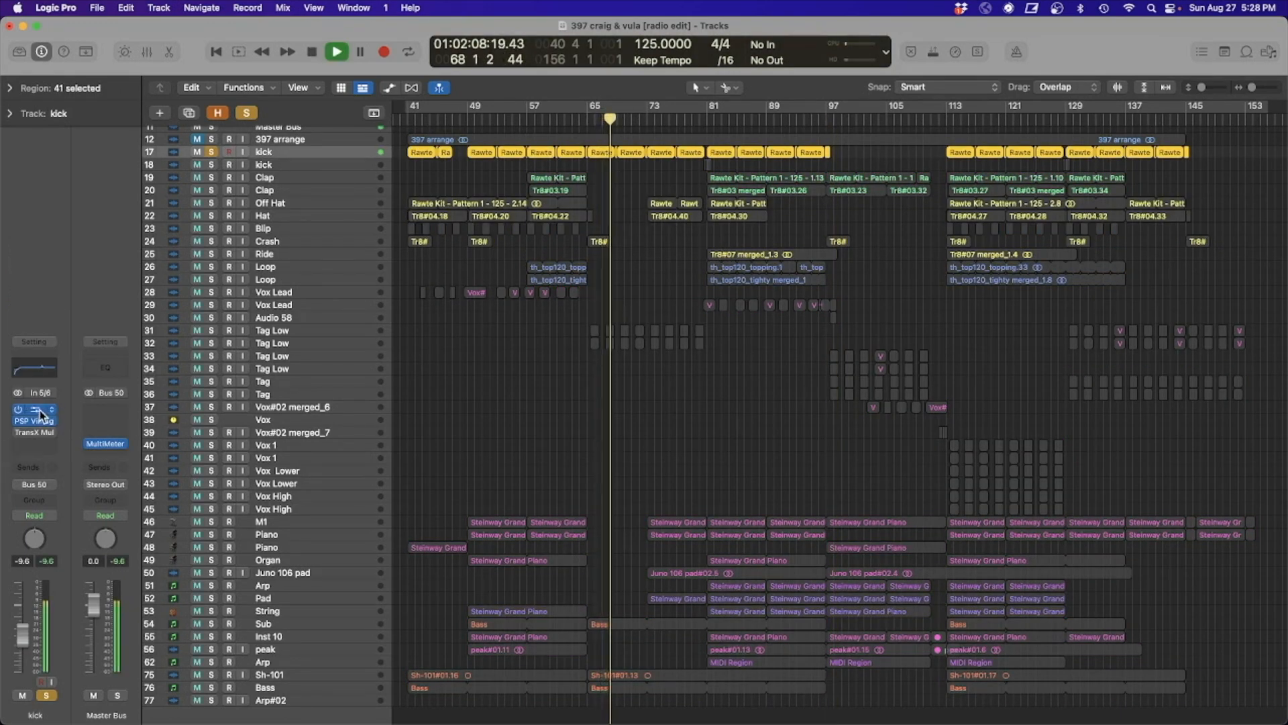
{"action": "key", "text": "e"}
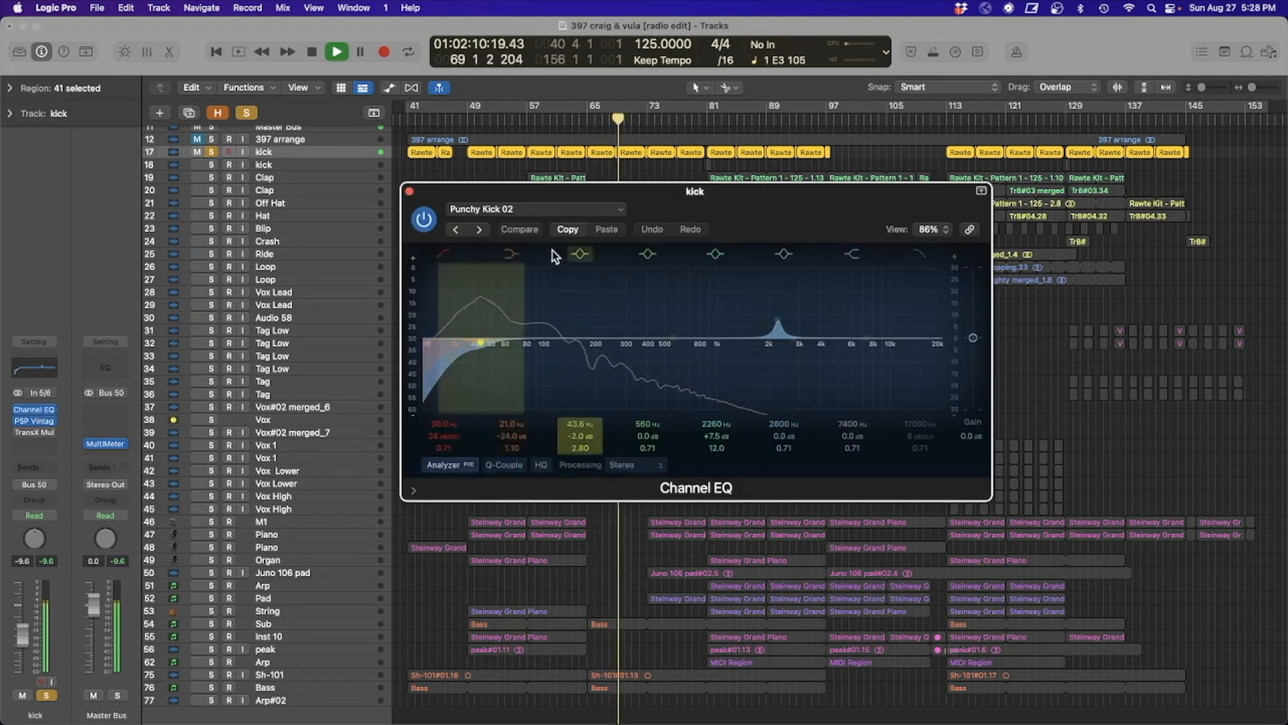
Step: Compare the kick with the Channel EQ's low-cut and low-shelf bands switched off and on, leaving both enabled and closing the EQ
{"action": "left_click", "coordinate": [443, 255]}
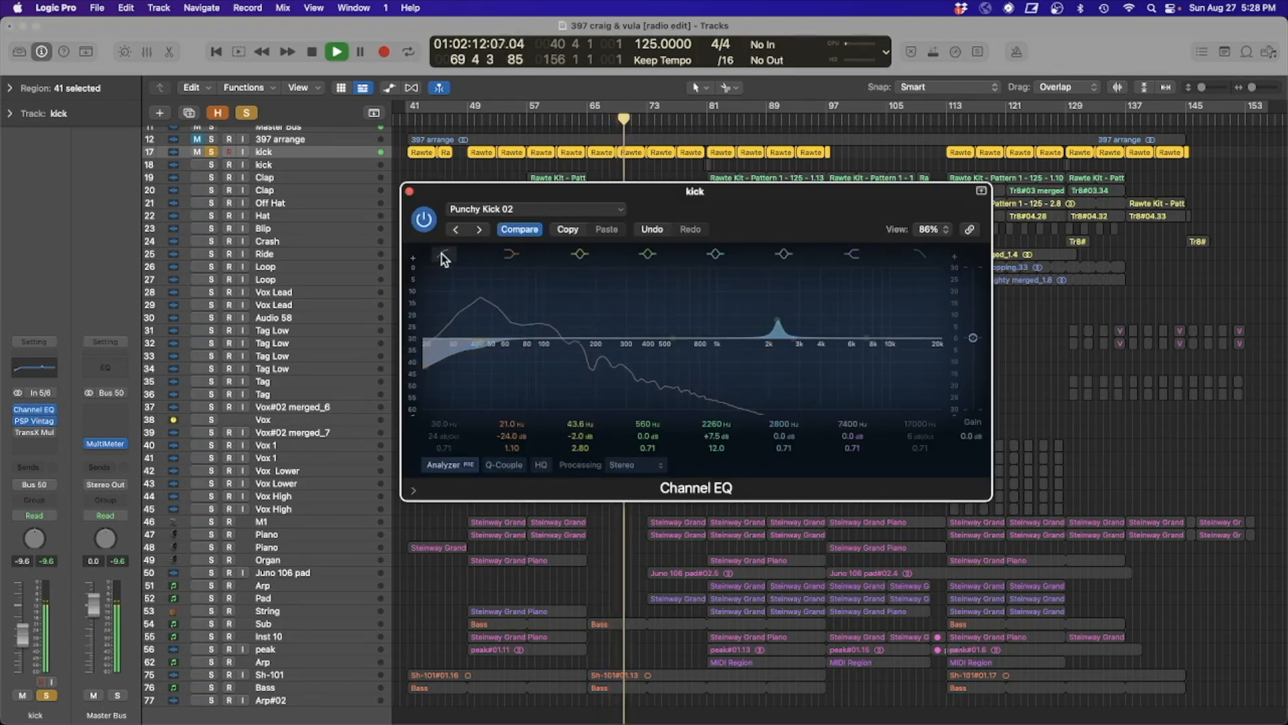
{"action": "left_click", "coordinate": [510, 256]}
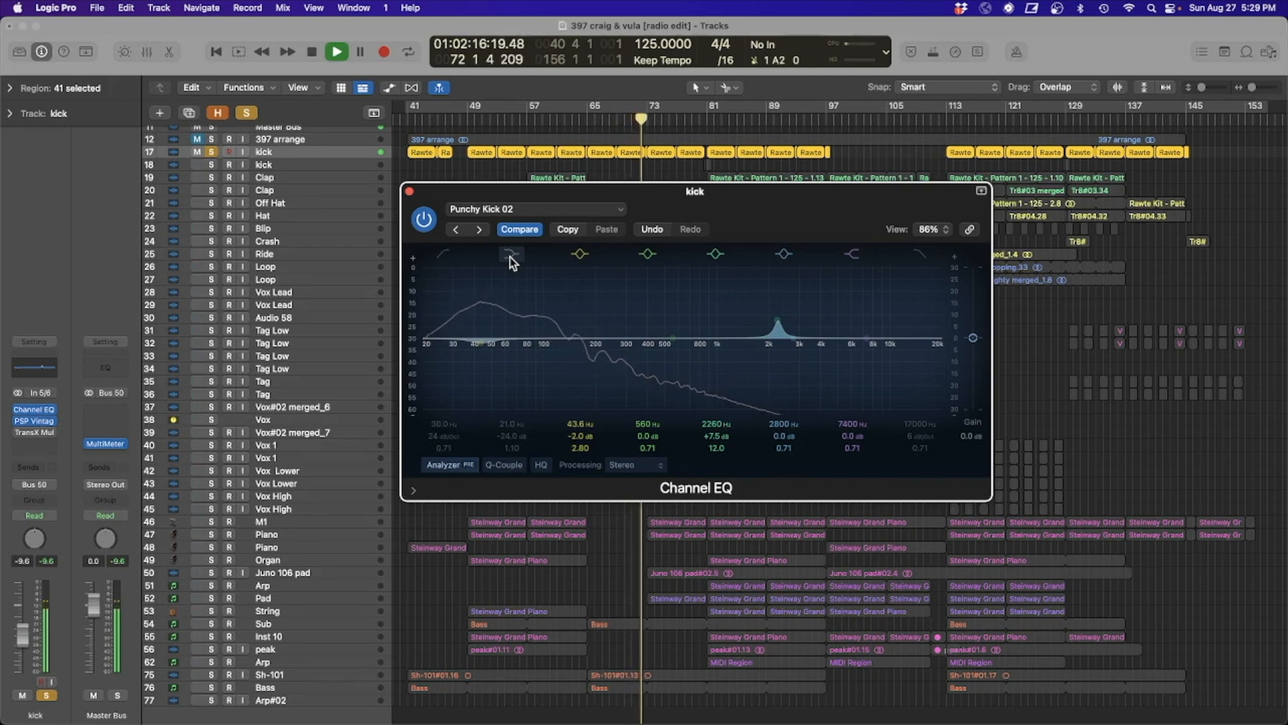
{"action": "left_click", "coordinate": [510, 256]}
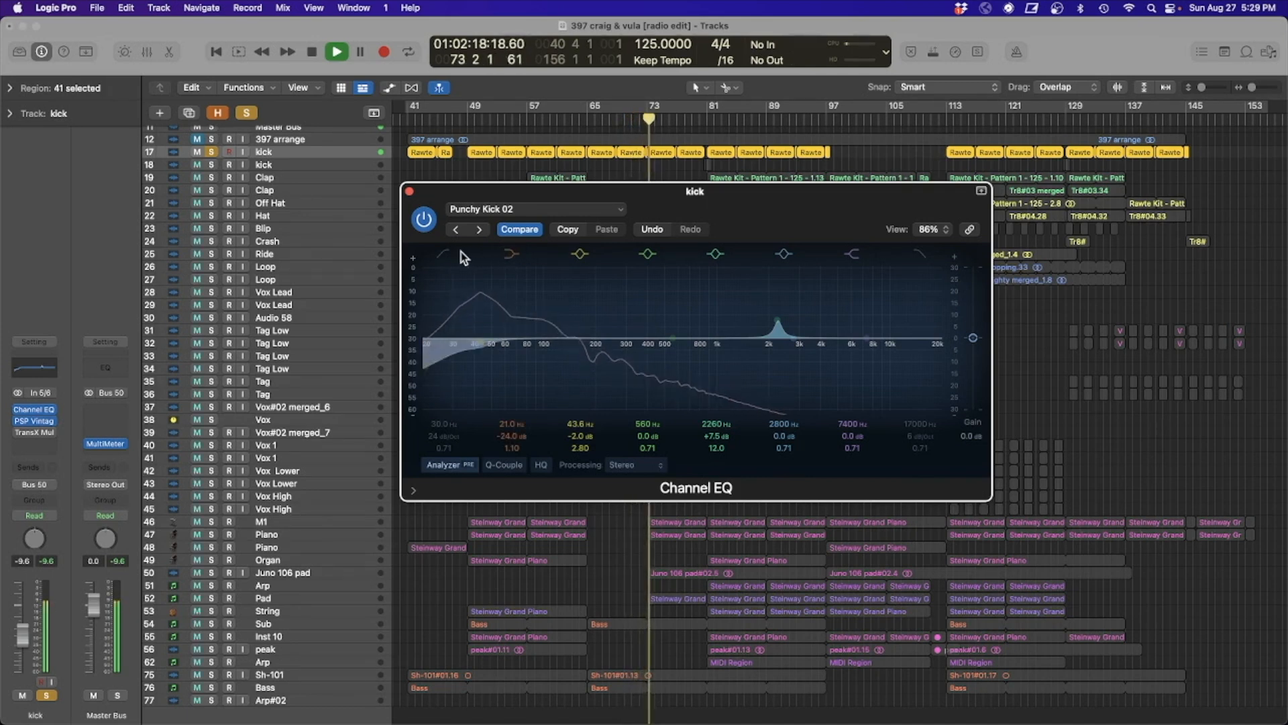
{"action": "left_click", "coordinate": [443, 254]}
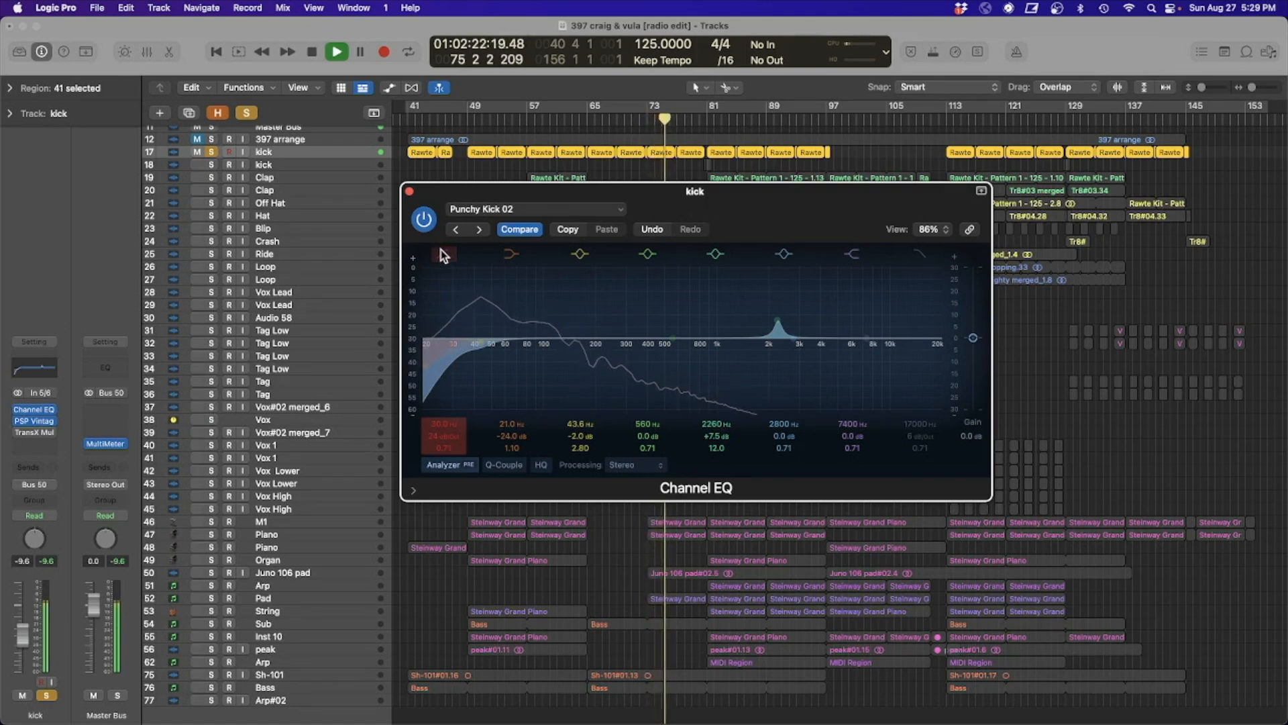
{"action": "left_click", "coordinate": [441, 253]}
{"action": "left_click", "coordinate": [517, 253]}
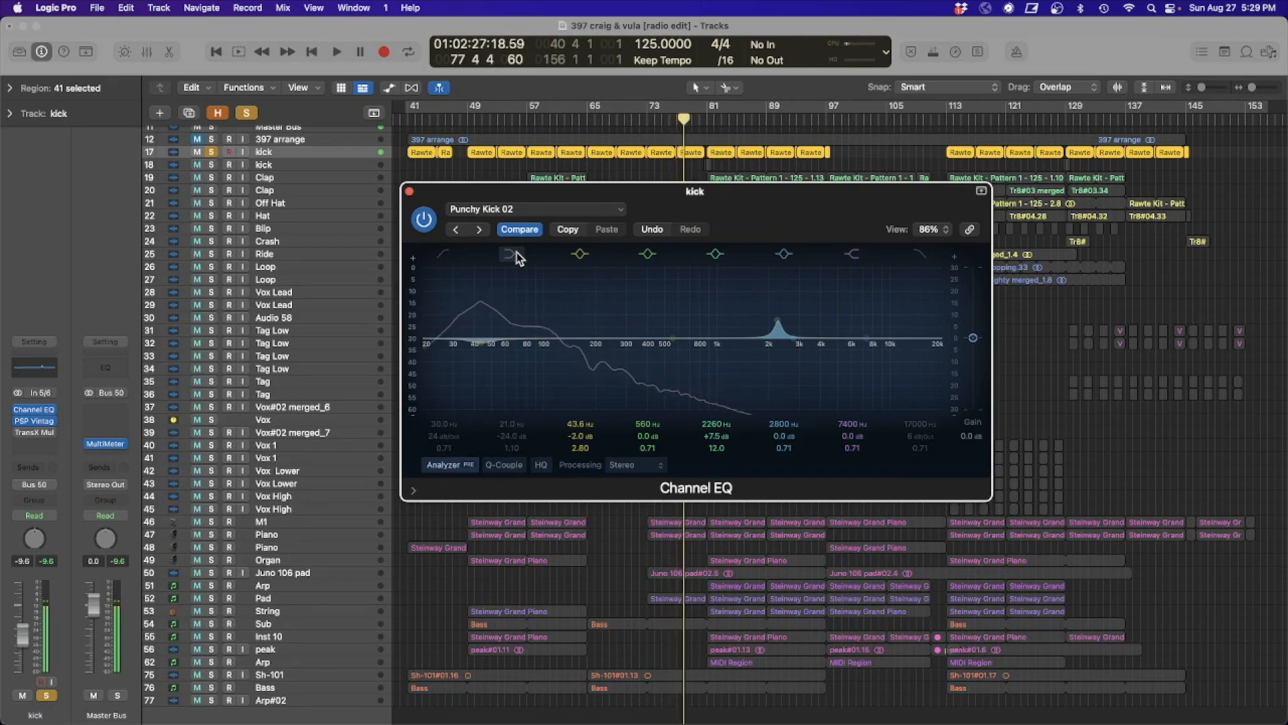
{"action": "left_click", "coordinate": [516, 252]}
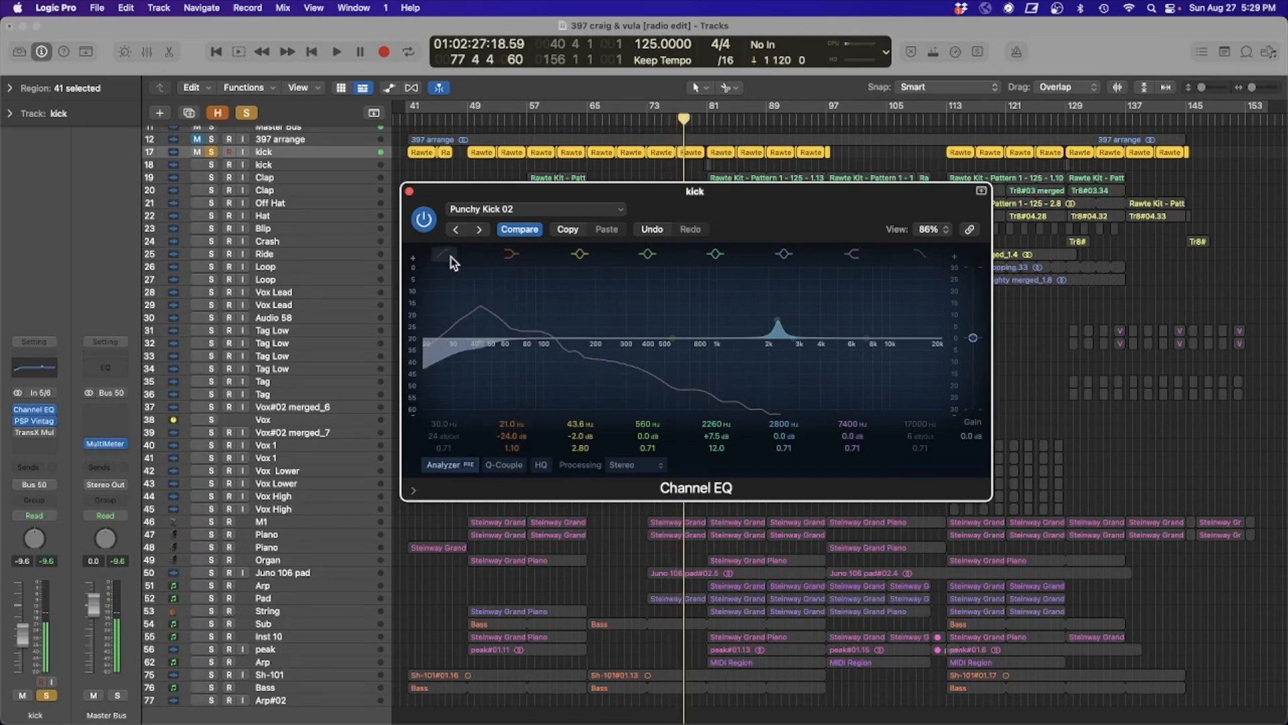
{"action": "left_click", "coordinate": [448, 255]}
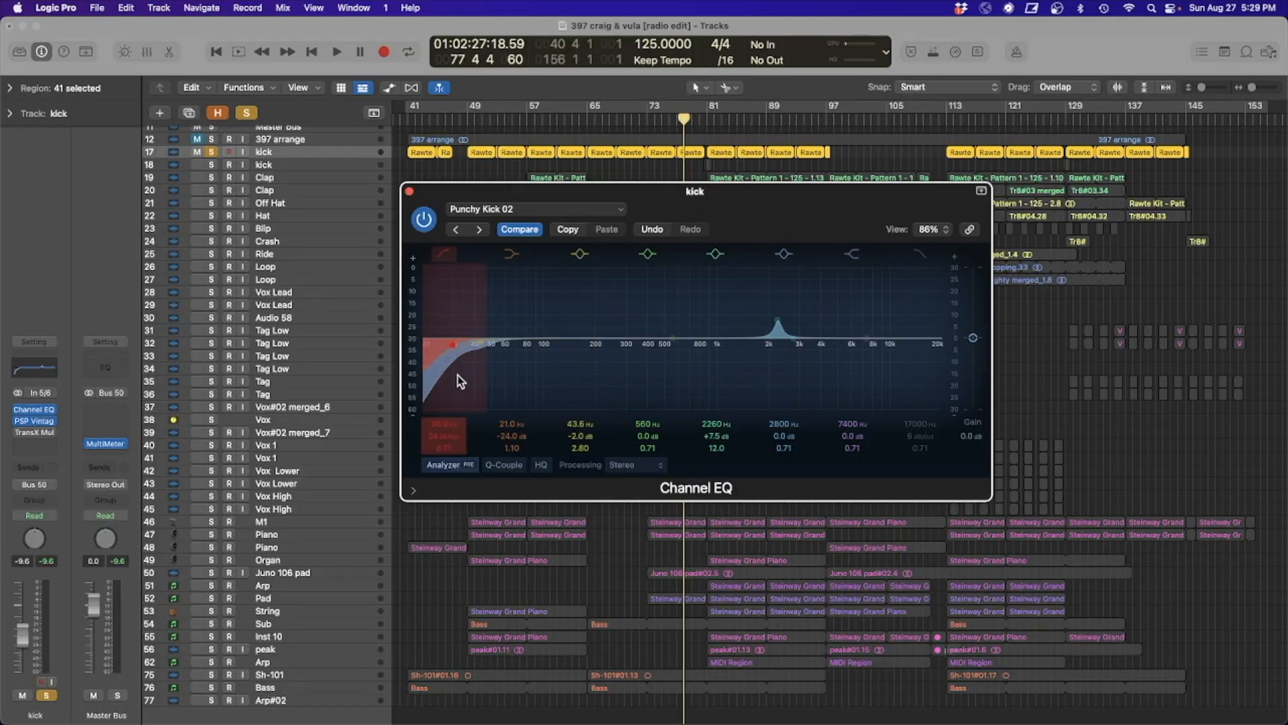
{"action": "left_click", "coordinate": [409, 192]}
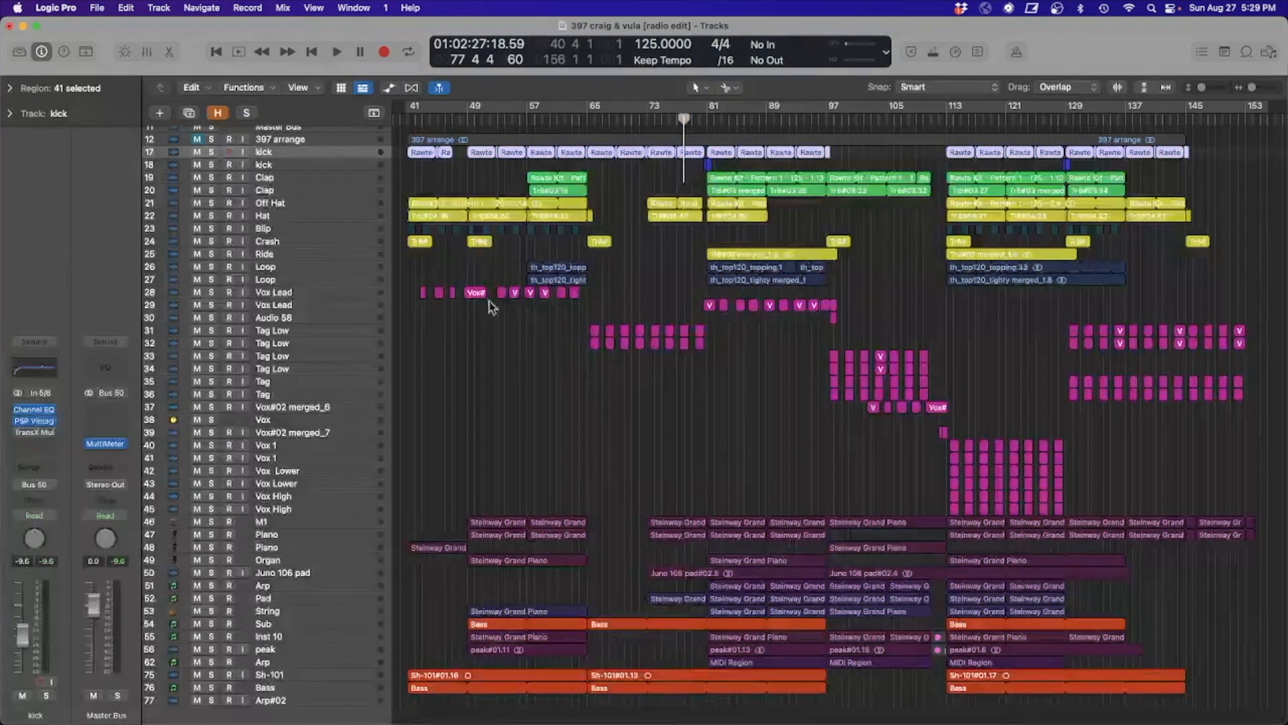
Step: Bring the mixer back and examine the EQ curves from the vocal and instrument channels through to the reverb and delay returns
{"action": "key", "text": "x"}
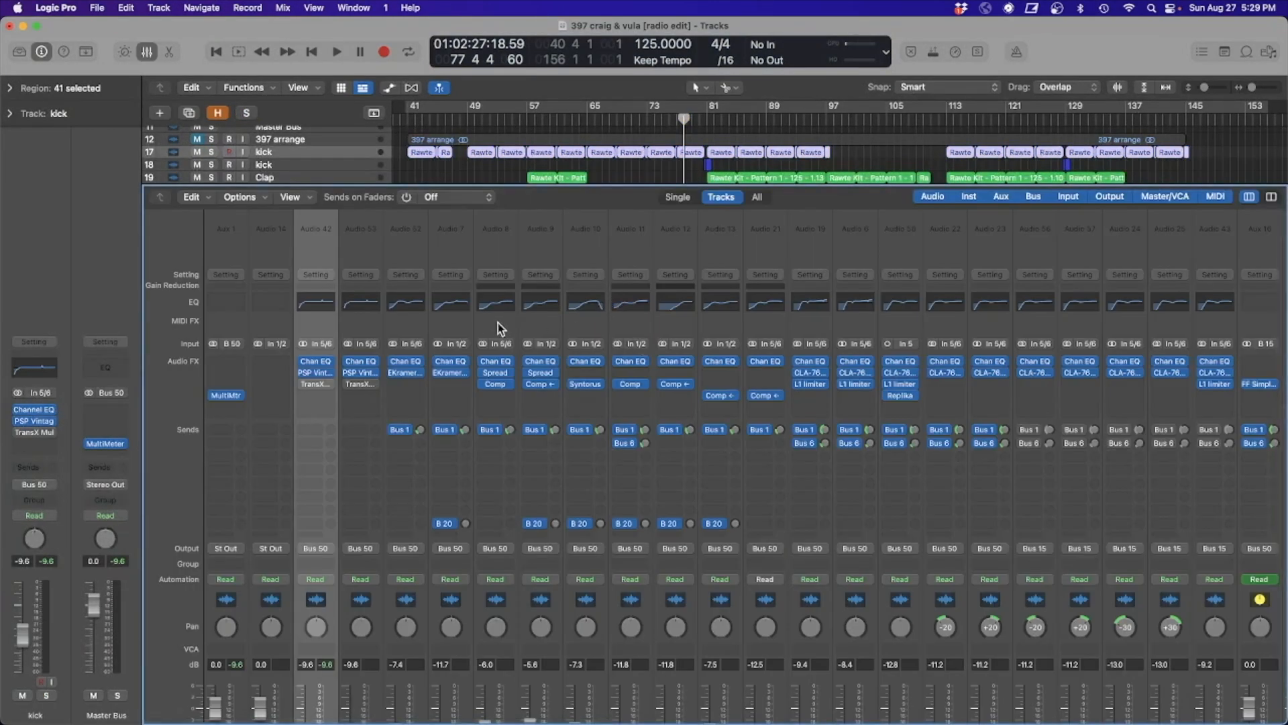
{"action": "scroll", "coordinate": [538, 312], "scroll_direction": "right", "scroll_amount": 6}
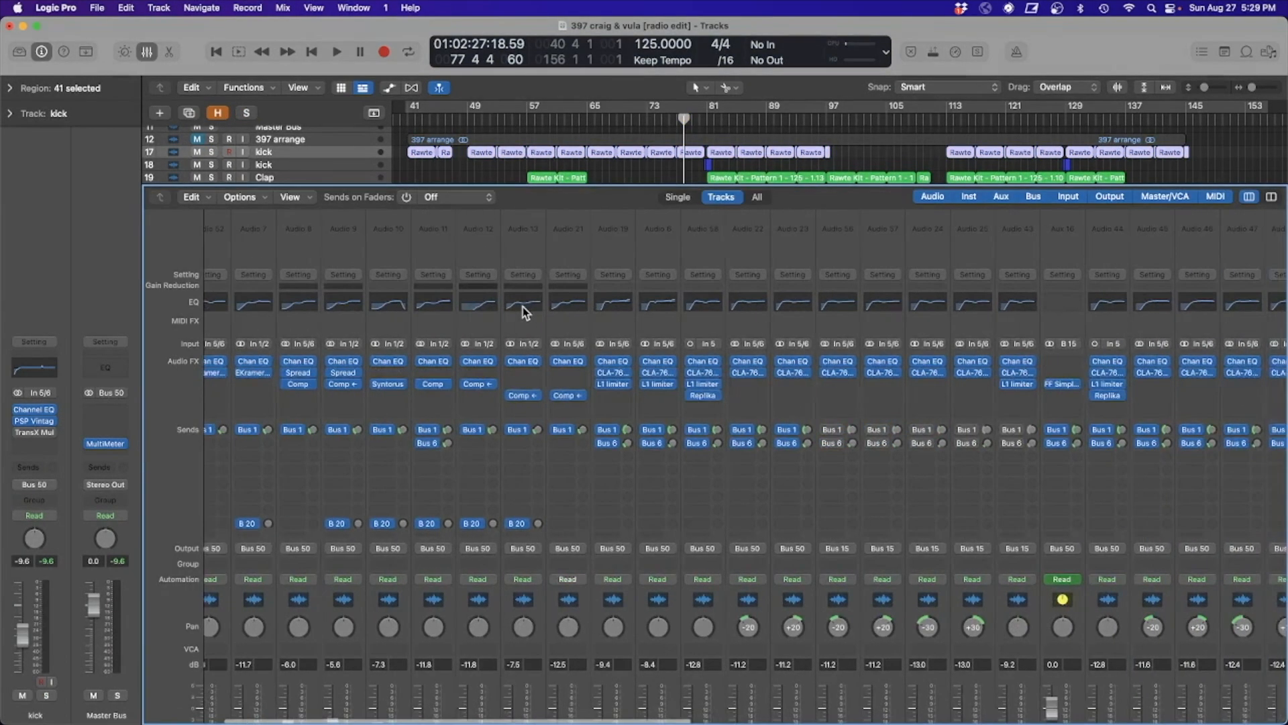
{"action": "scroll", "coordinate": [528, 310], "scroll_direction": "right", "scroll_amount": 8}
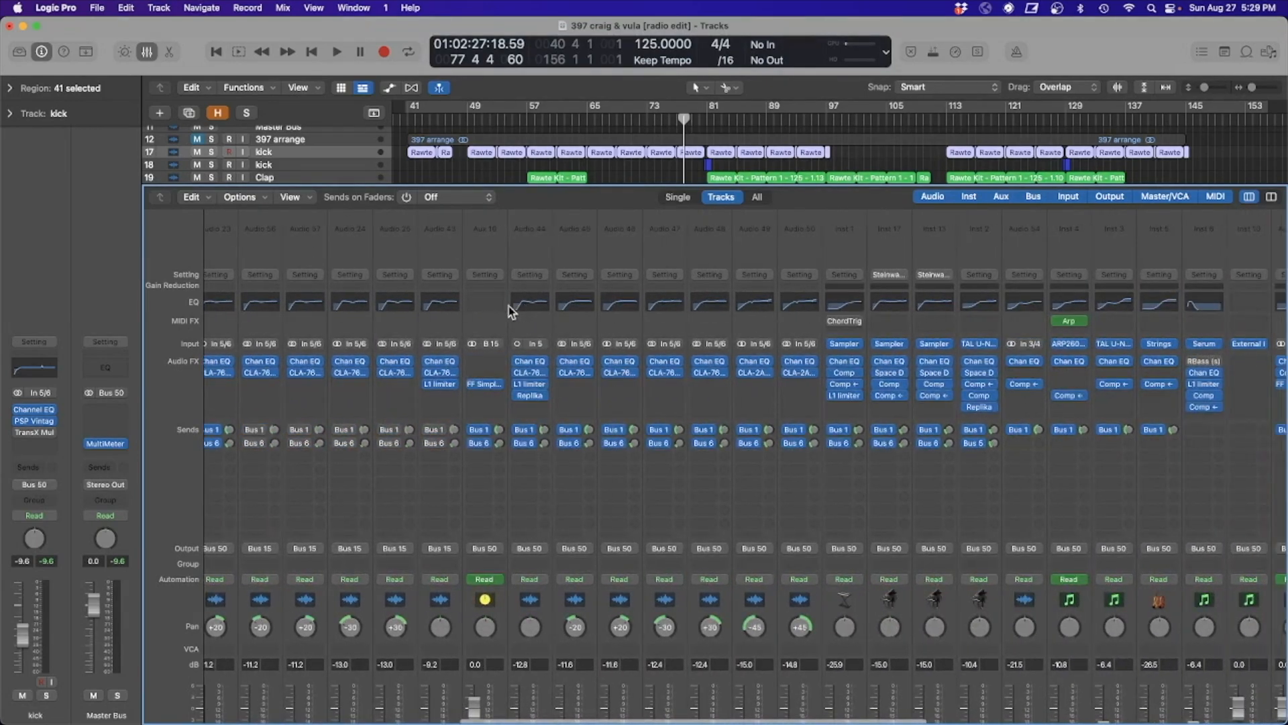
{"action": "scroll", "coordinate": [668, 335], "scroll_direction": "right", "scroll_amount": 5}
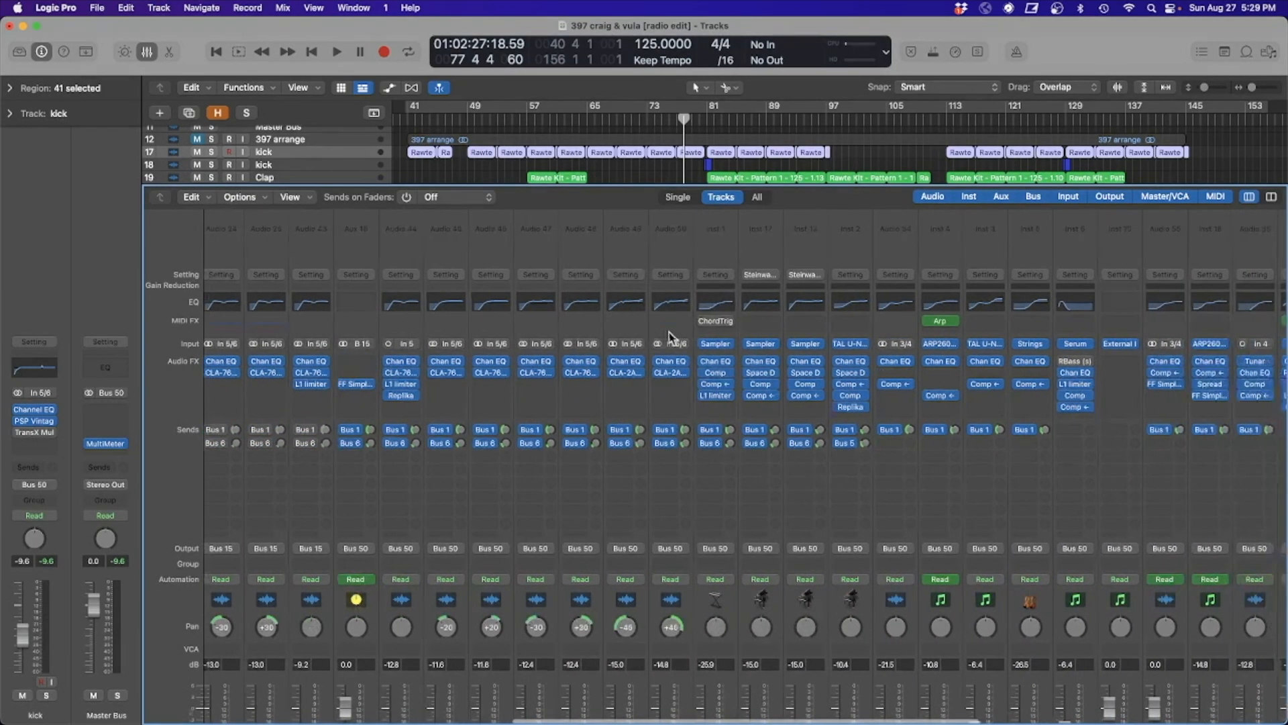
{"action": "scroll", "coordinate": [667, 335], "scroll_direction": "down", "scroll_amount": 5}
{"action": "scroll", "coordinate": [672, 332], "scroll_direction": "right", "scroll_amount": 4}
{"action": "scroll", "coordinate": [673, 333], "scroll_direction": "up", "scroll_amount": 5}
{"action": "scroll", "coordinate": [673, 332], "scroll_direction": "right", "scroll_amount": 3}
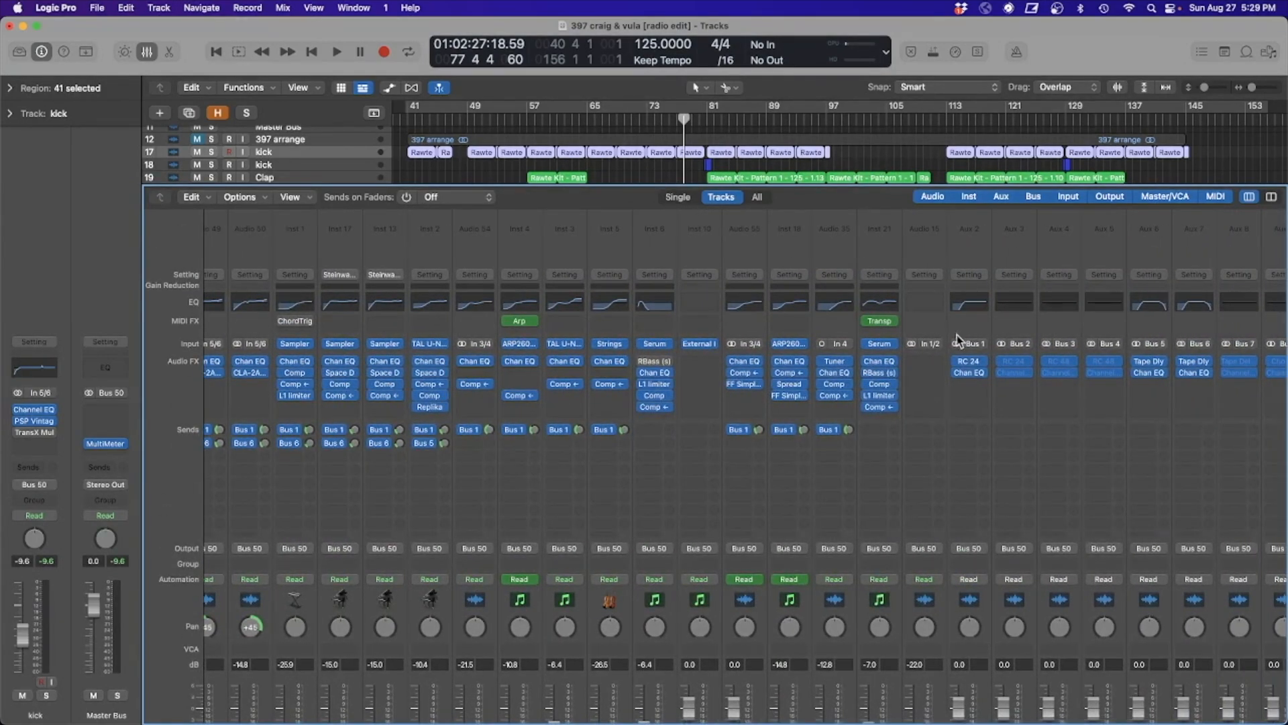
{"action": "scroll", "coordinate": [939, 336], "scroll_direction": "right", "scroll_amount": 5}
{"action": "scroll", "coordinate": [864, 336], "scroll_direction": "down", "scroll_amount": 4}
{"action": "scroll", "coordinate": [864, 336], "scroll_direction": "up", "scroll_amount": 4}
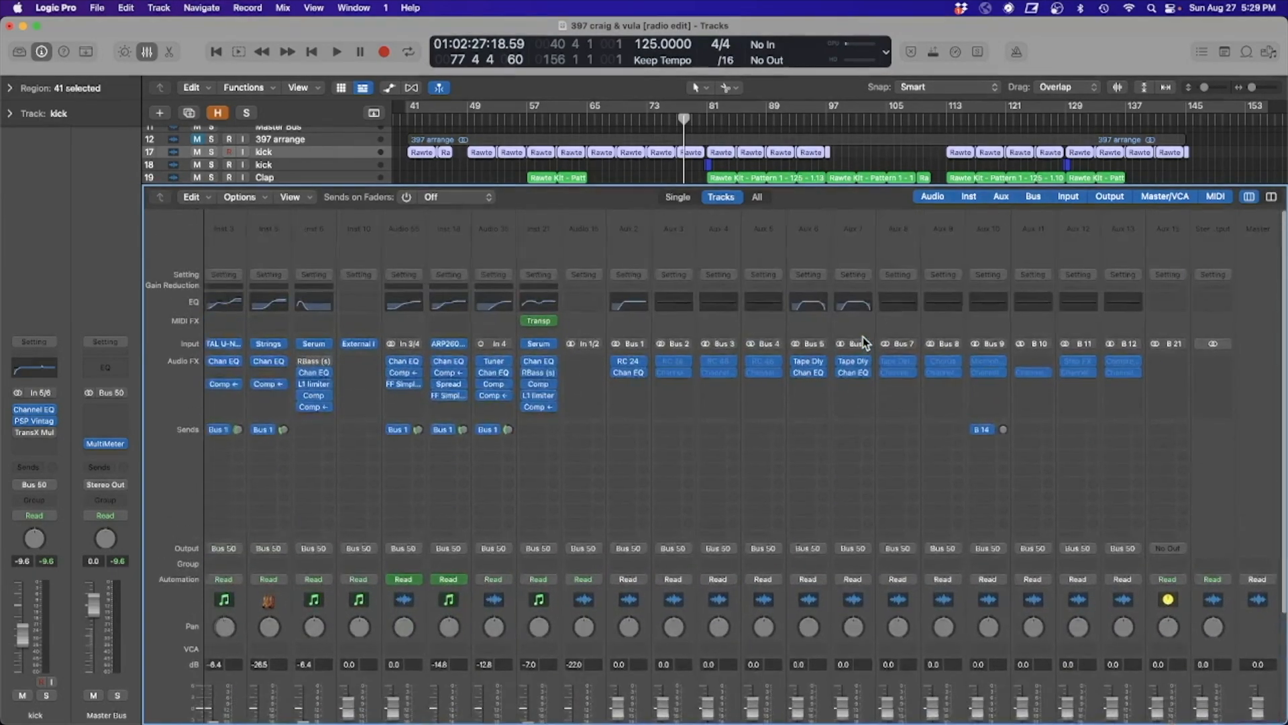
{"action": "scroll", "coordinate": [863, 337], "scroll_direction": "left", "scroll_amount": 7}
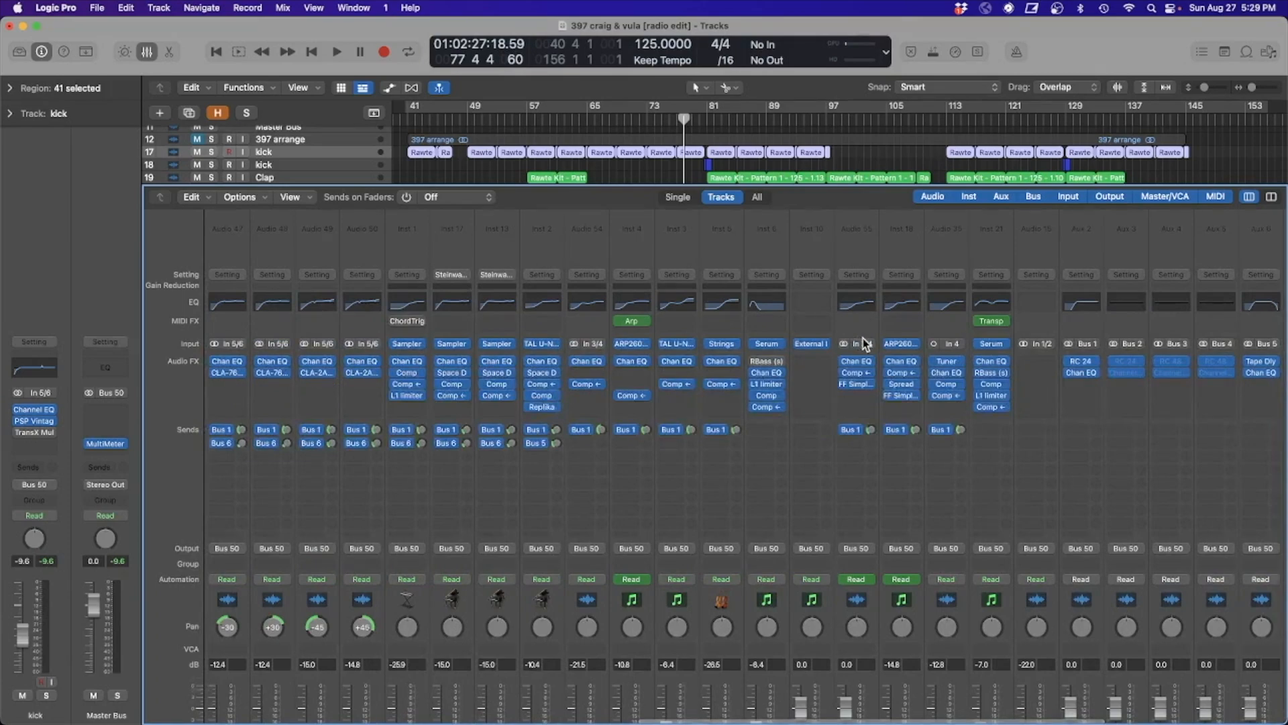
{"action": "scroll", "coordinate": [863, 338], "scroll_direction": "down", "scroll_amount": 4}
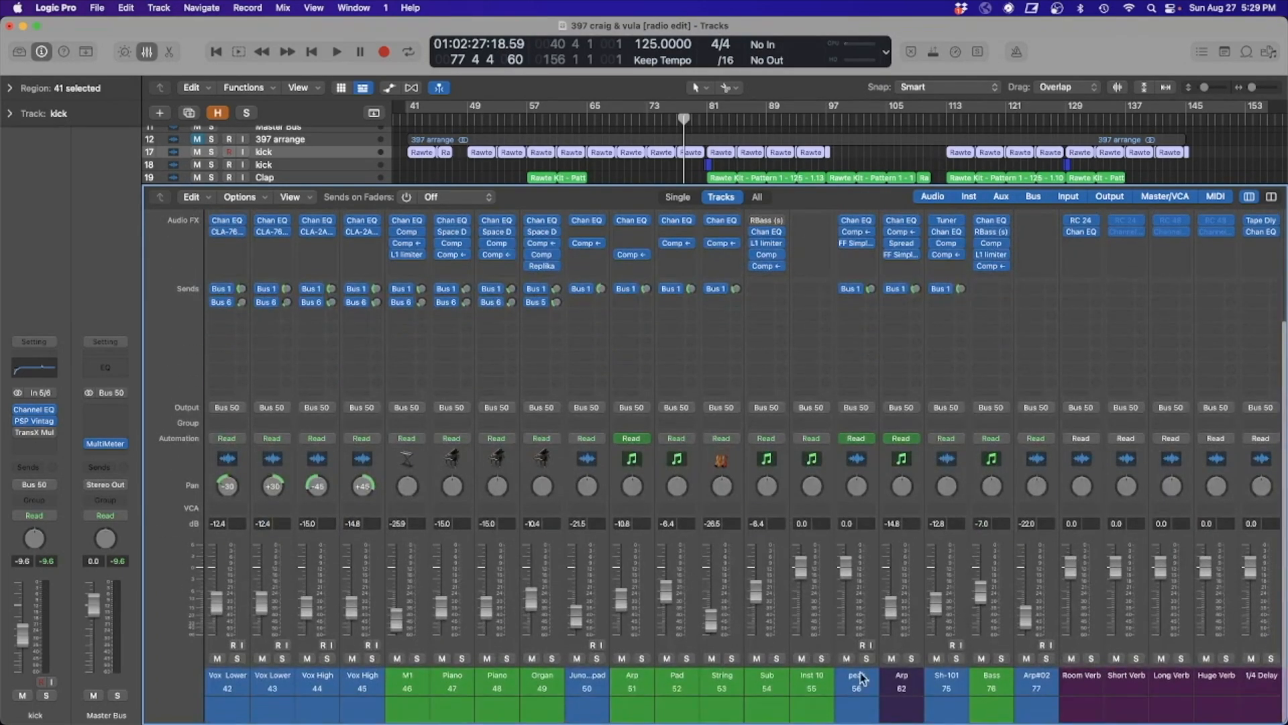
Step: Select the peak track, enlarge it in the arrangement, solo it and play it from about bar 81
{"action": "left_click", "coordinate": [863, 682]}
{"action": "key", "text": "x"}
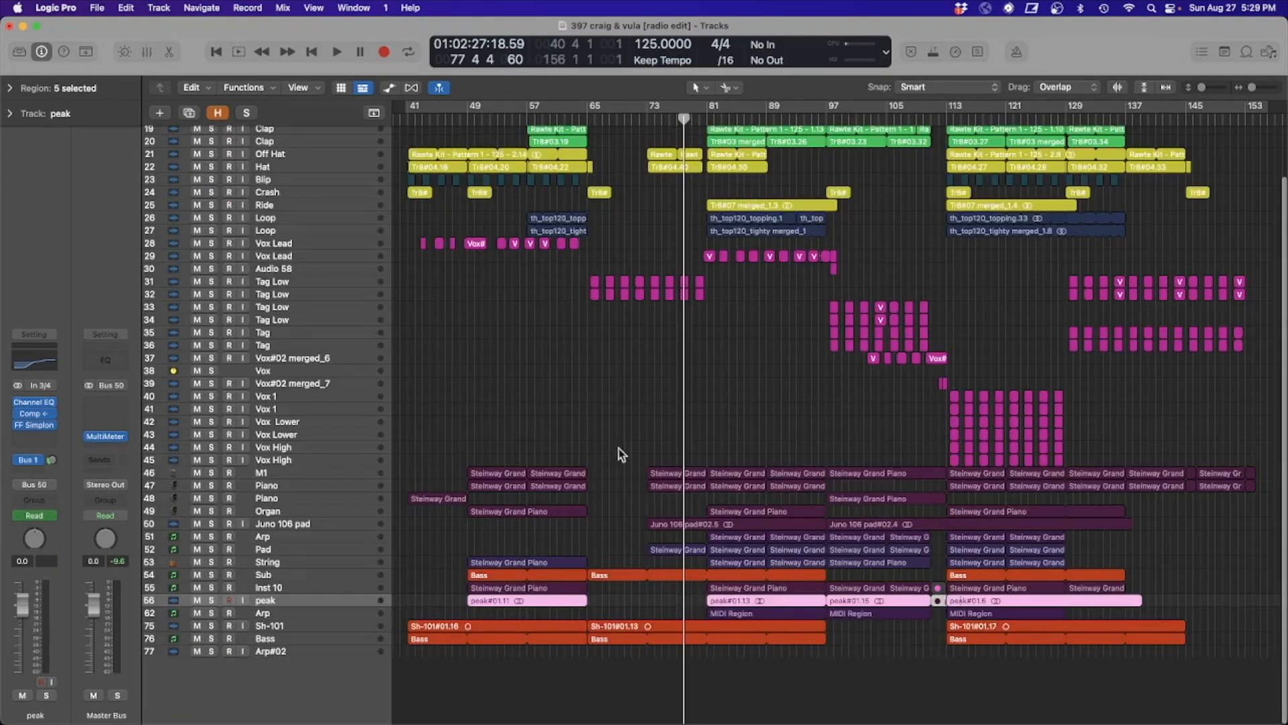
{"action": "left_click_drag", "start_coordinate": [1198, 661], "coordinate": [563, 522]}
{"action": "left_click", "coordinate": [236, 492]}
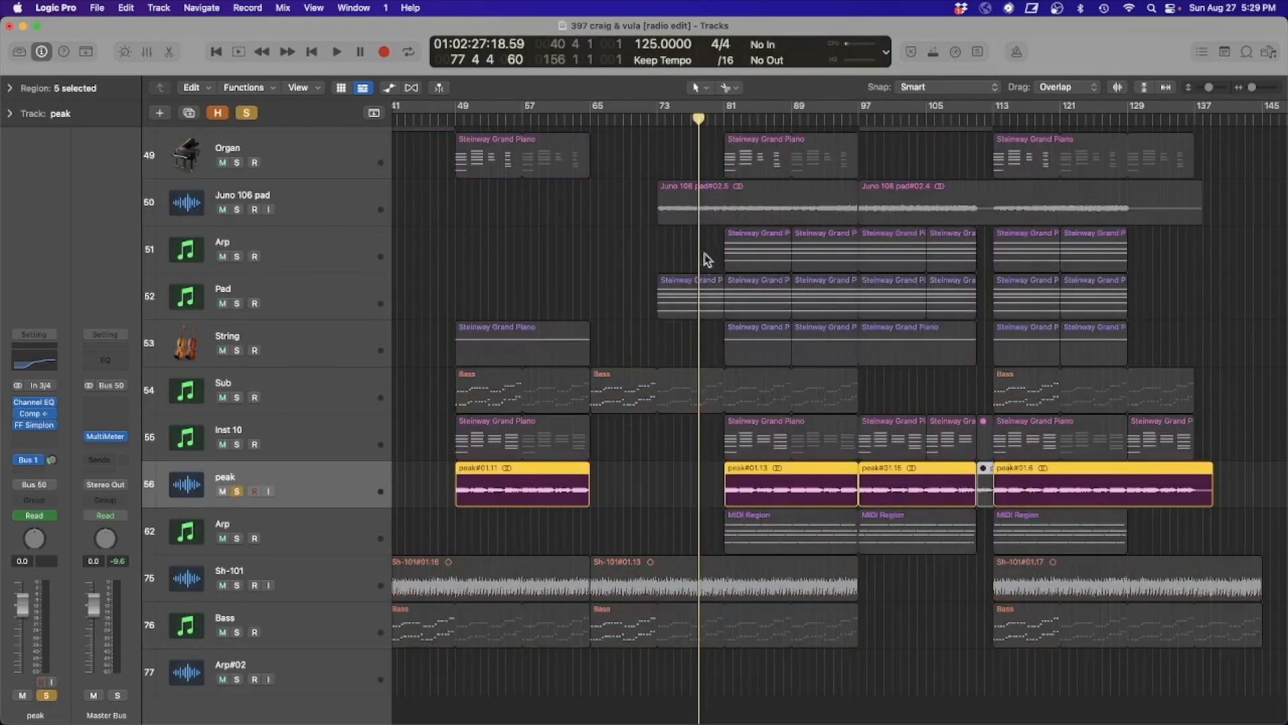
{"action": "left_click", "coordinate": [735, 118]}
{"action": "key", "text": "space"}
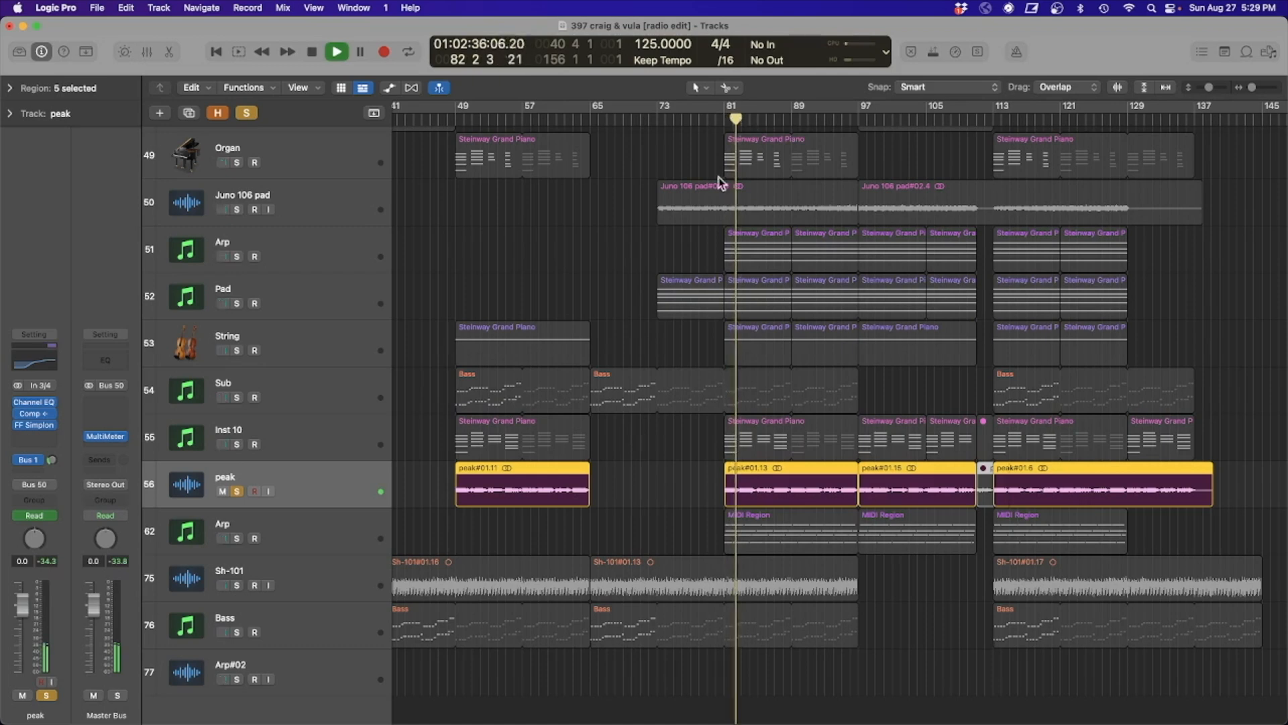
{"action": "left_click_drag", "start_coordinate": [1251, 550], "coordinate": [360, 425]}
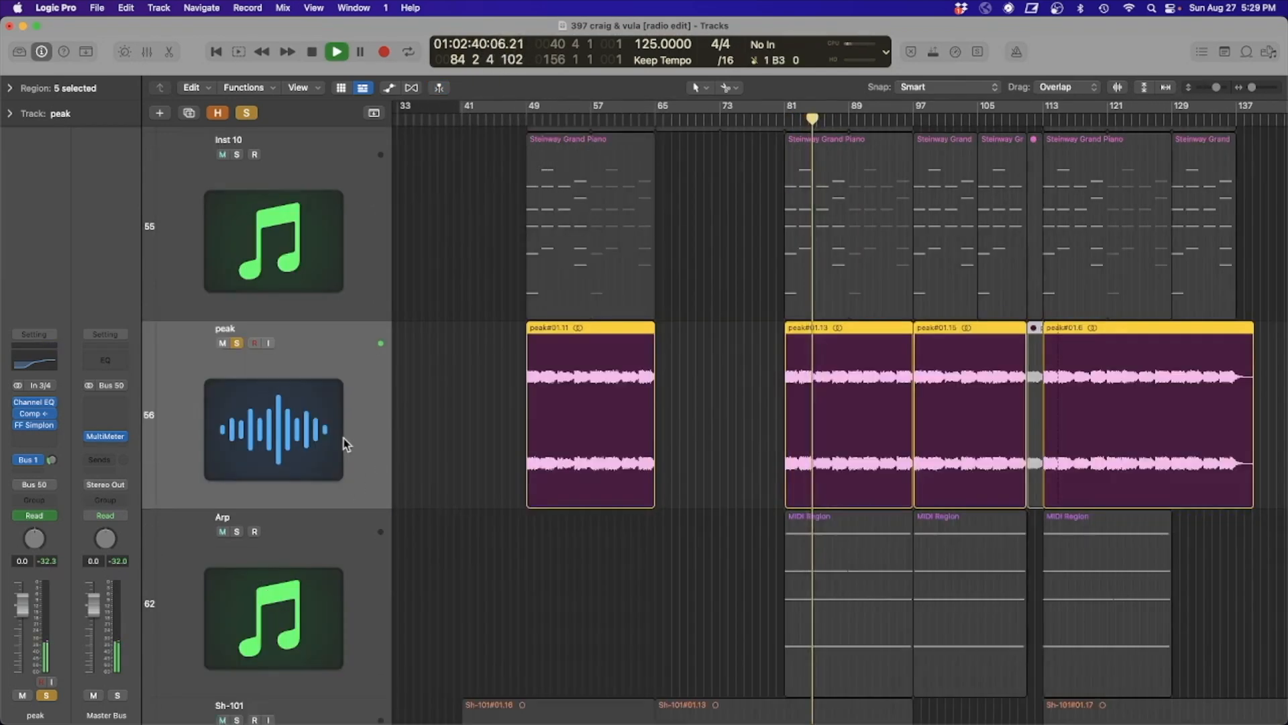
Step: Show track automation, bypass the peak track's FF Simplon filter and open its Channel EQ
{"action": "key", "text": "a"}
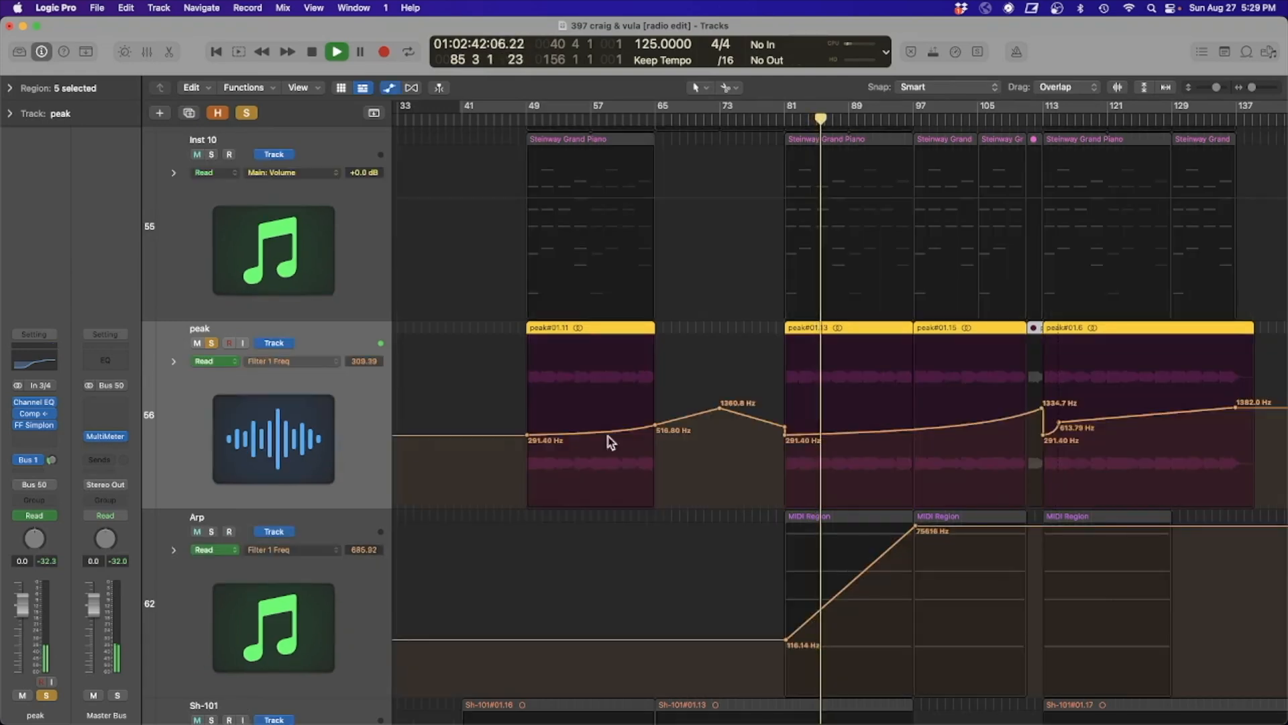
{"action": "mouse_move", "coordinate": [20, 432]}
{"action": "left_click", "coordinate": [18, 426]}
{"action": "left_click", "coordinate": [35, 405]}
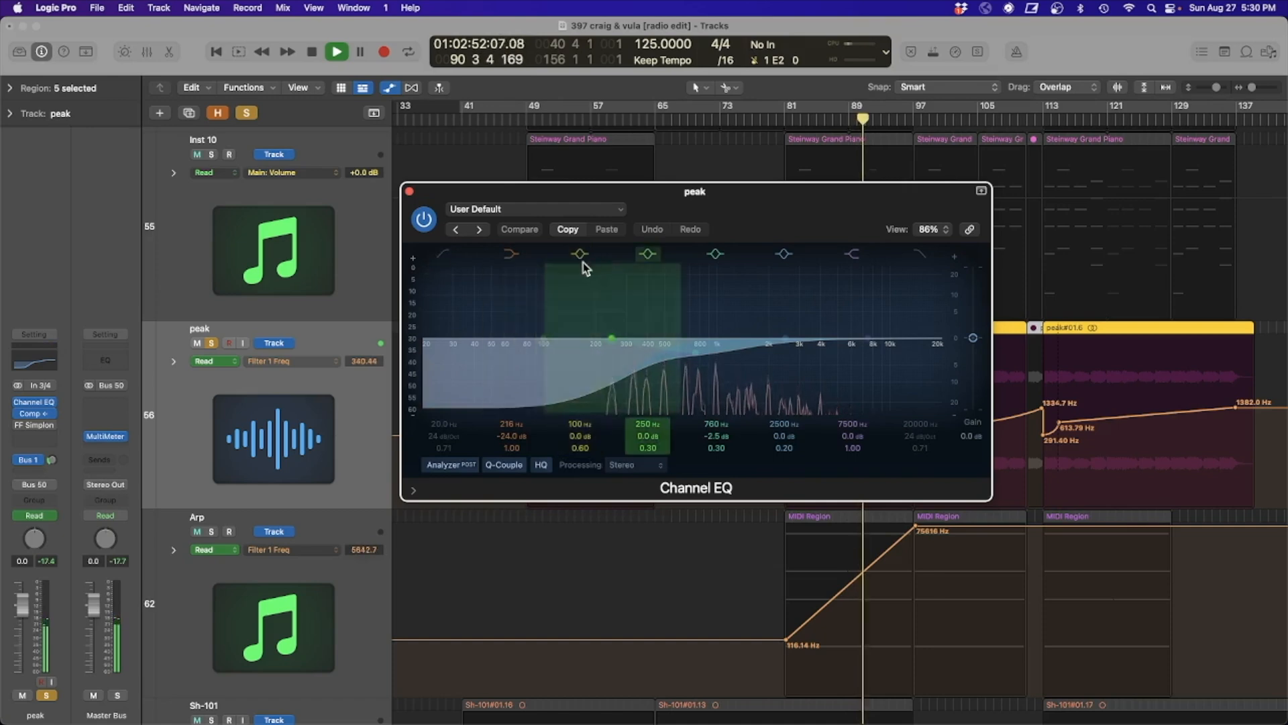
Step: Compare the peak track with the Channel EQ's 20 Hz low-cut and 216 Hz low-shelf bands off and on, leaving both enabled
{"action": "left_click", "coordinate": [443, 253]}
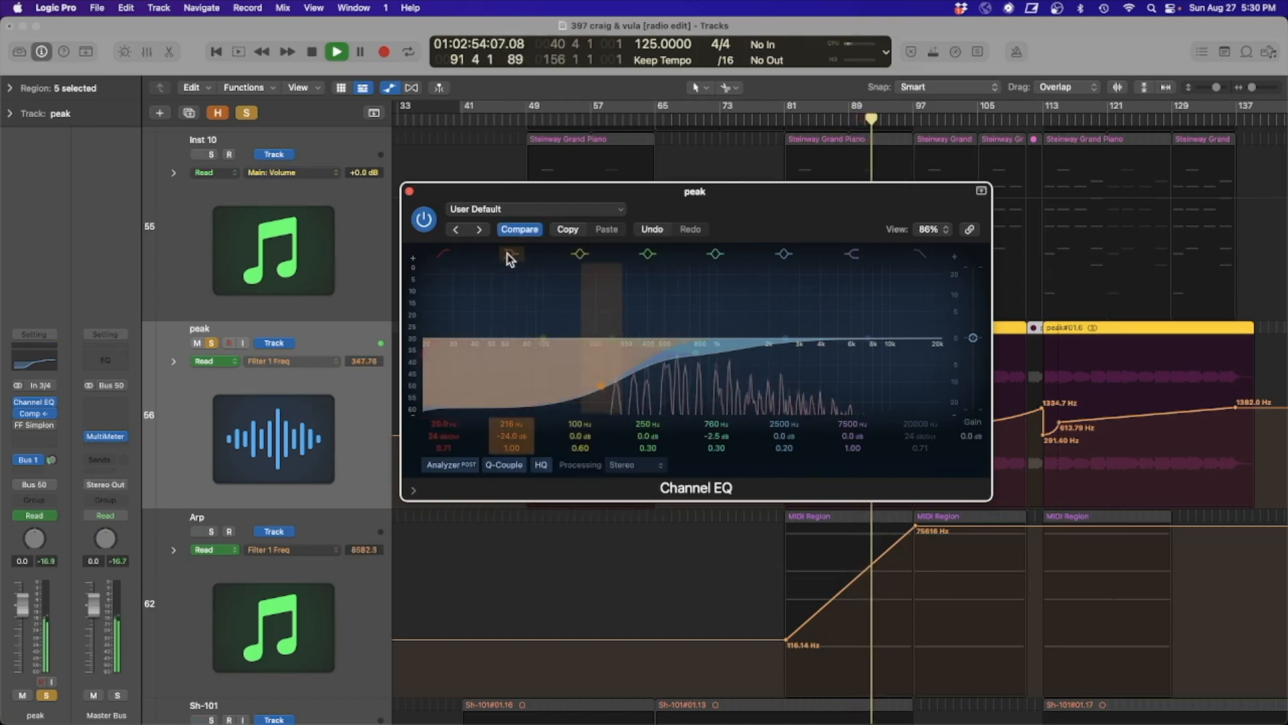
{"action": "left_click", "coordinate": [510, 253]}
{"action": "left_click", "coordinate": [444, 254]}
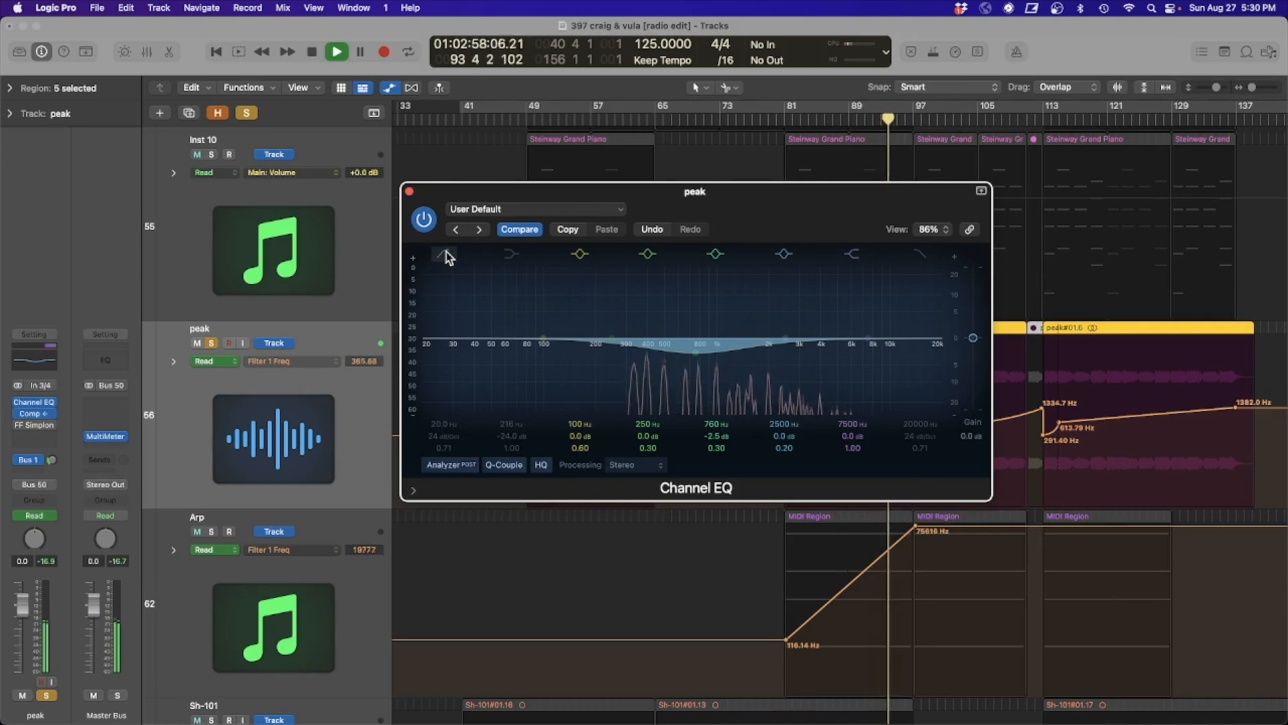
{"action": "left_click", "coordinate": [511, 255]}
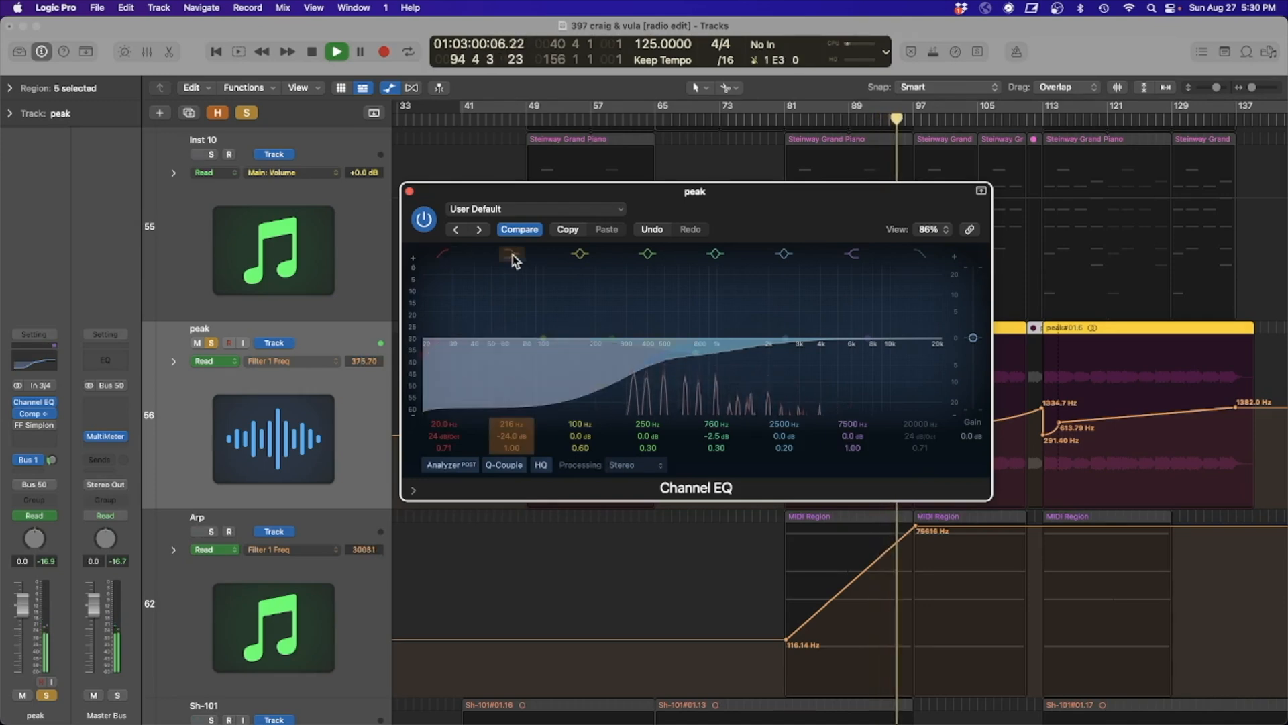
{"action": "left_click", "coordinate": [511, 255]}
{"action": "left_click", "coordinate": [444, 252]}
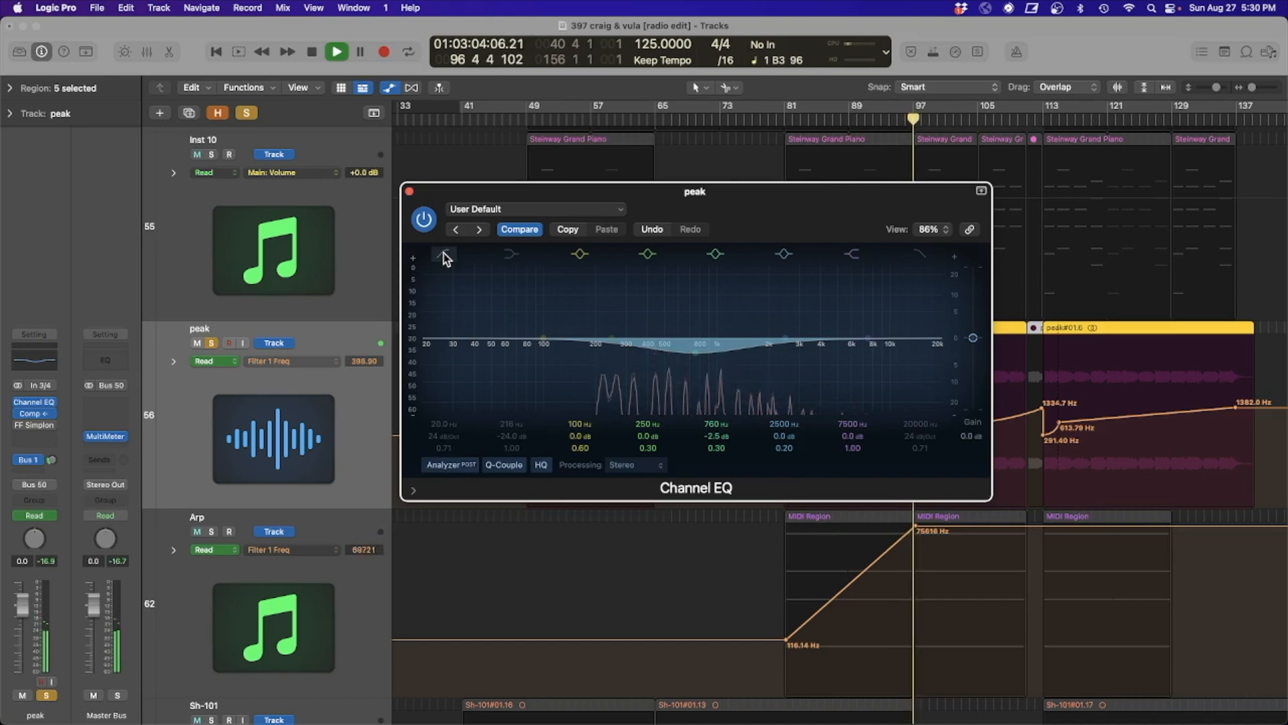
{"action": "left_click", "coordinate": [444, 252]}
{"action": "left_click", "coordinate": [508, 255]}
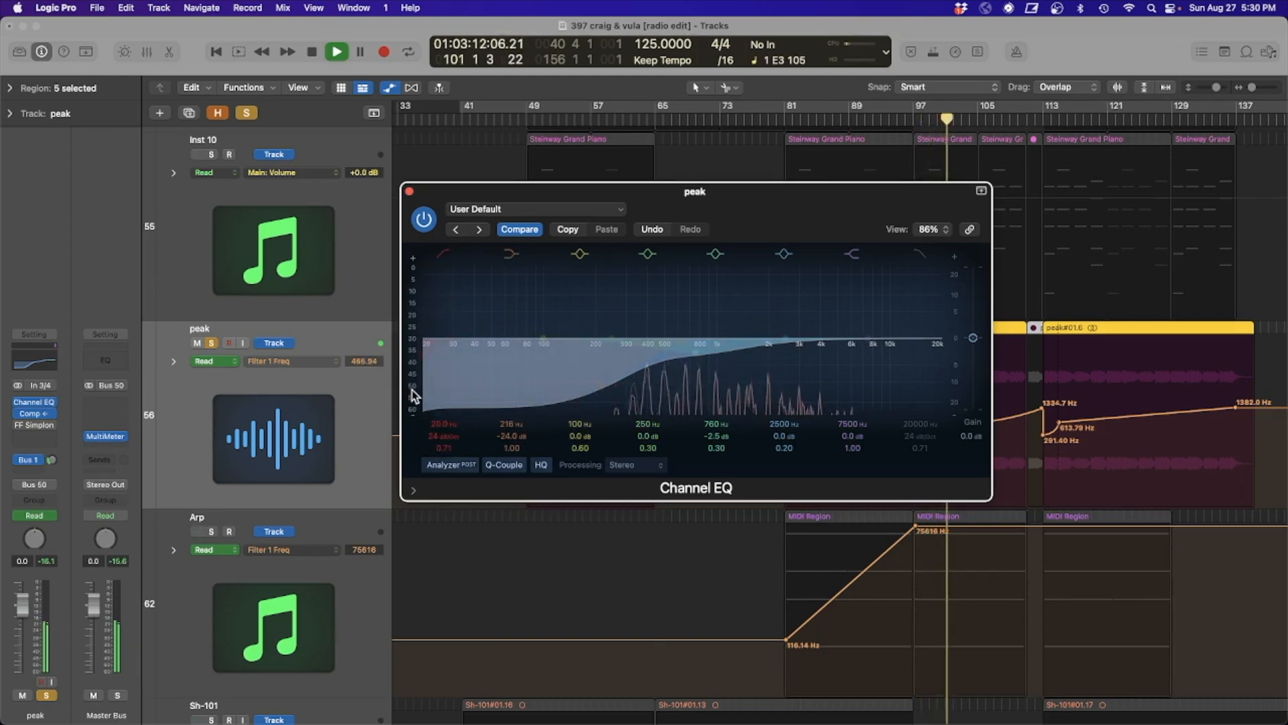
Step: Shift the EQ analyzer scale to expose quieter low frequencies, recheck the low-cut and low-shelf bands, and close the EQ with both enabled
{"action": "left_click_drag", "start_coordinate": [413, 395], "coordinate": [422, 288]}
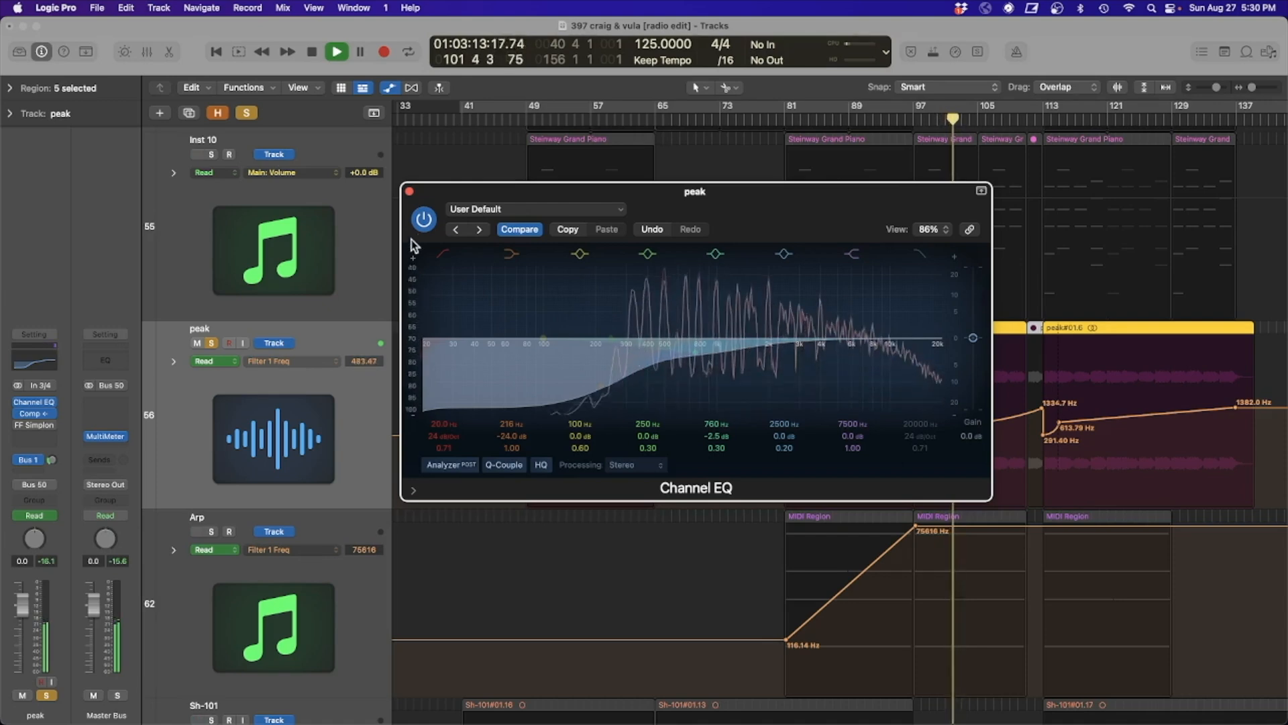
{"action": "left_click", "coordinate": [454, 255]}
{"action": "left_click", "coordinate": [511, 254]}
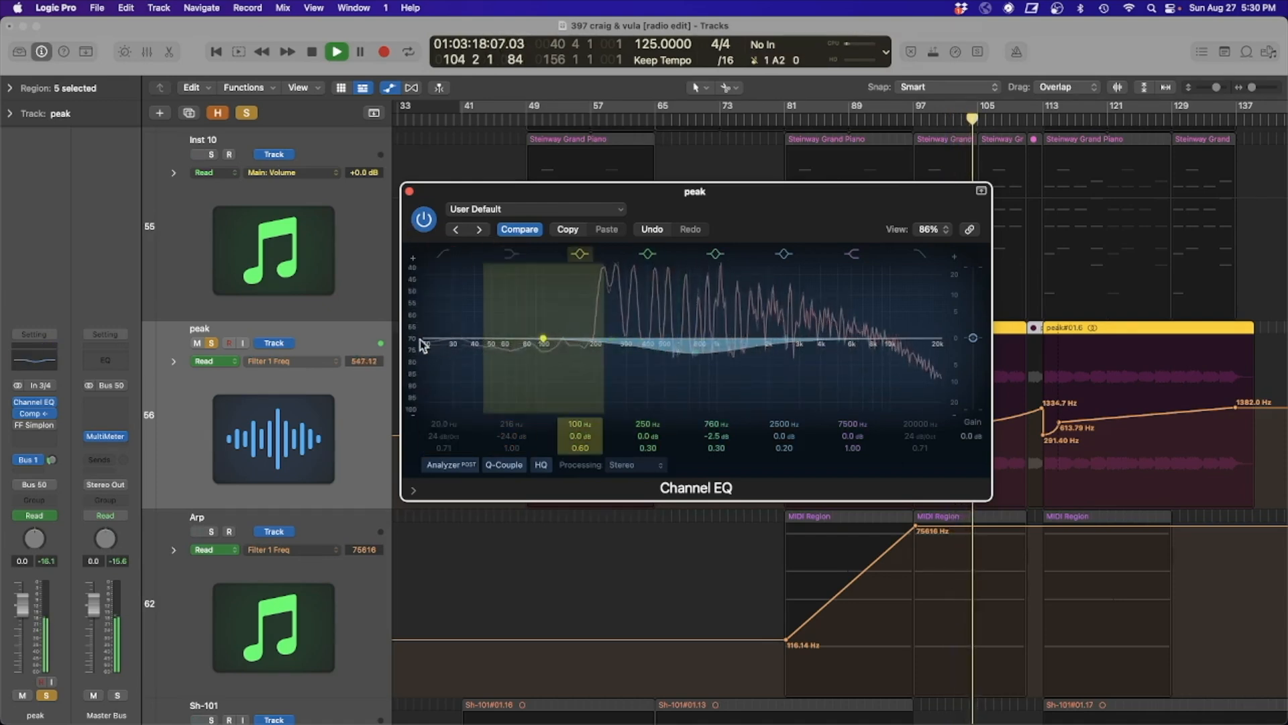
{"action": "left_click", "coordinate": [510, 252]}
{"action": "left_click", "coordinate": [448, 256]}
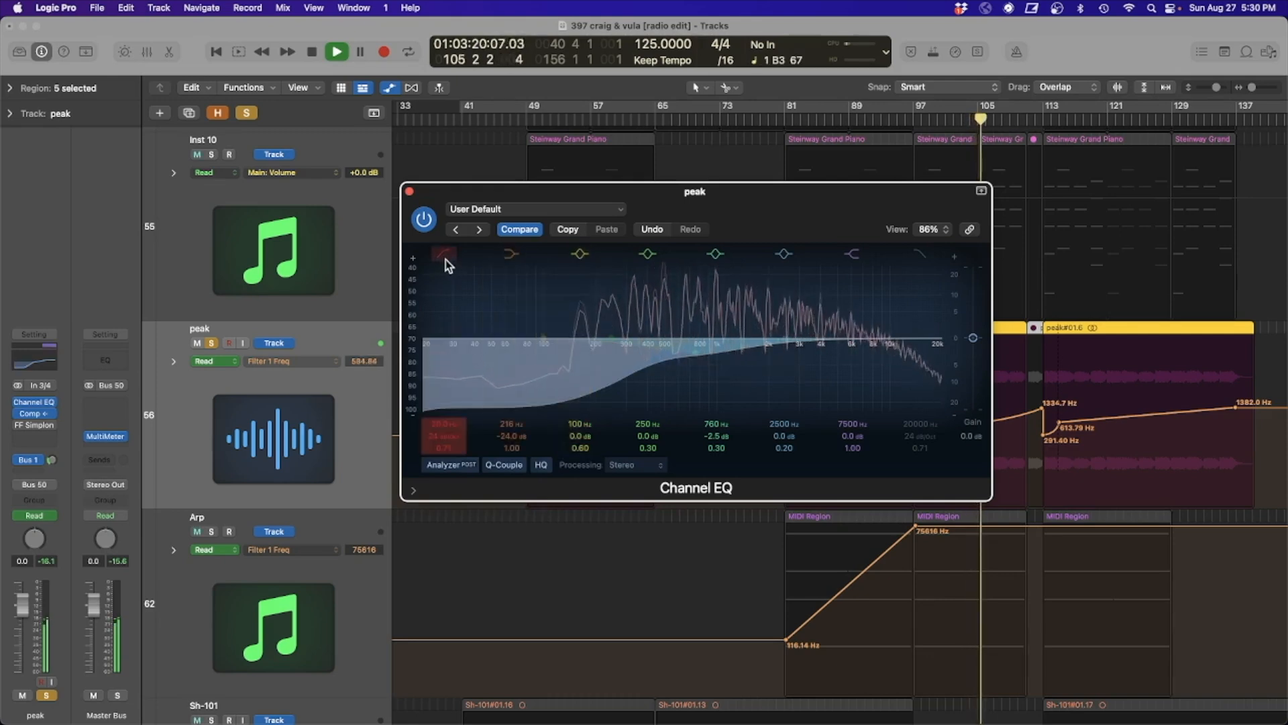
{"action": "left_click", "coordinate": [409, 192]}
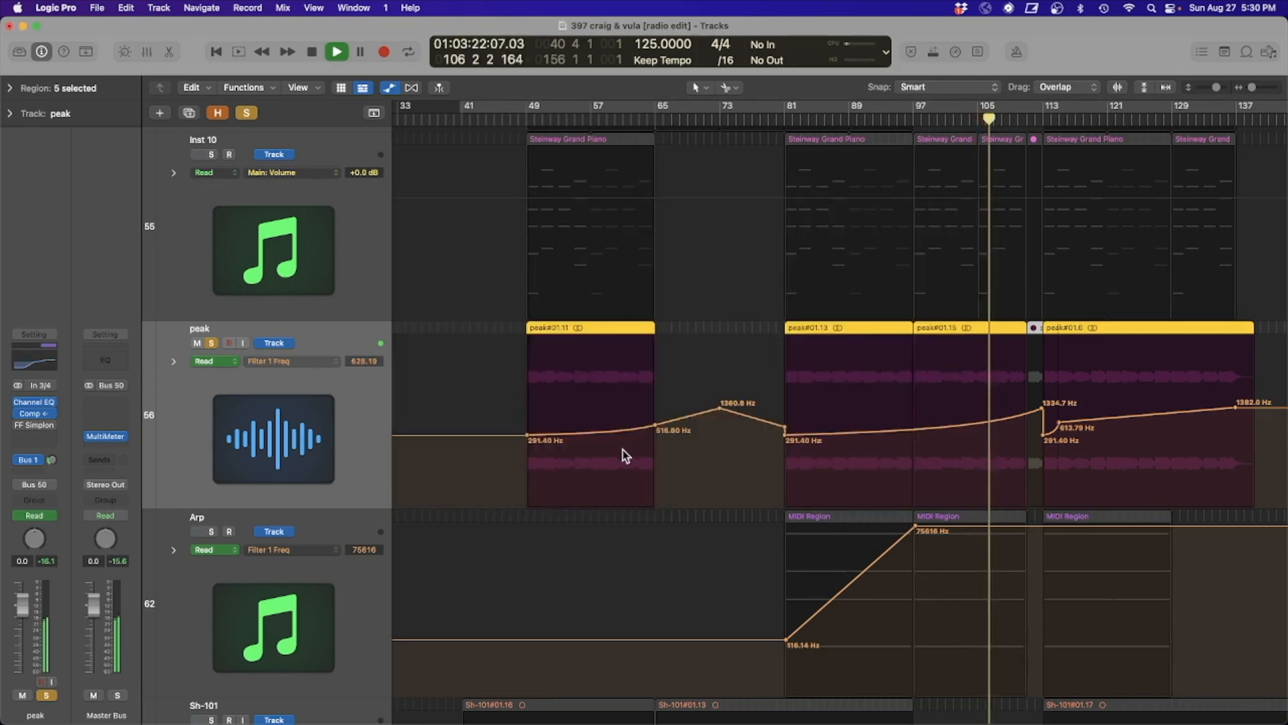
Step: Play the peak track from about bar 84, unsolo it and audition the full mix from about bars 104 and 125
{"action": "left_click", "coordinate": [811, 119]}
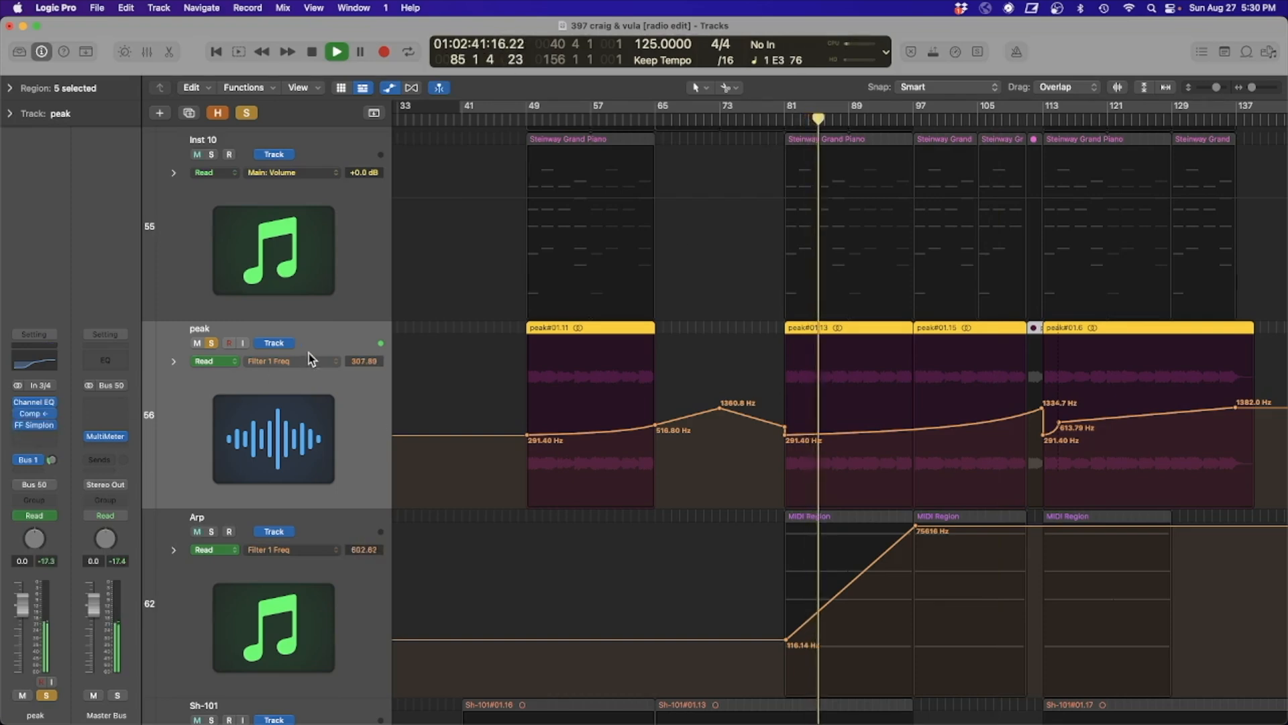
{"action": "left_click", "coordinate": [212, 343]}
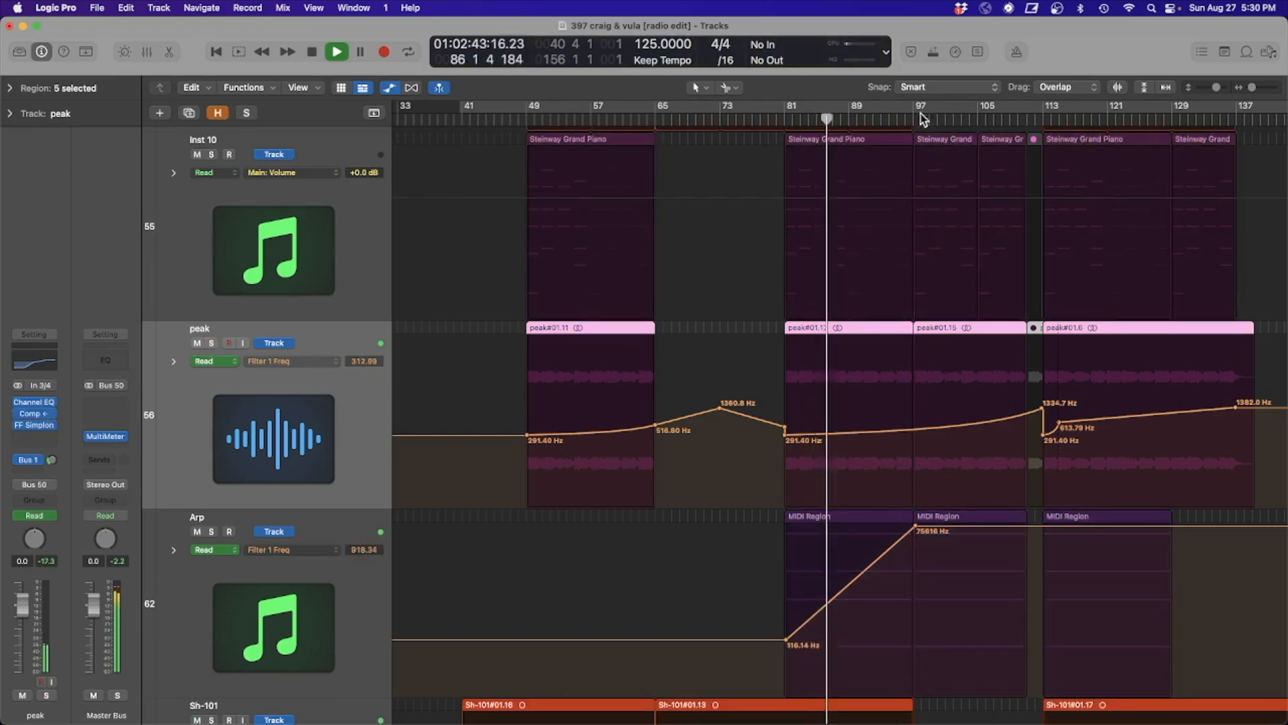
{"action": "left_click", "coordinate": [970, 119]}
{"action": "left_click", "coordinate": [1138, 120]}
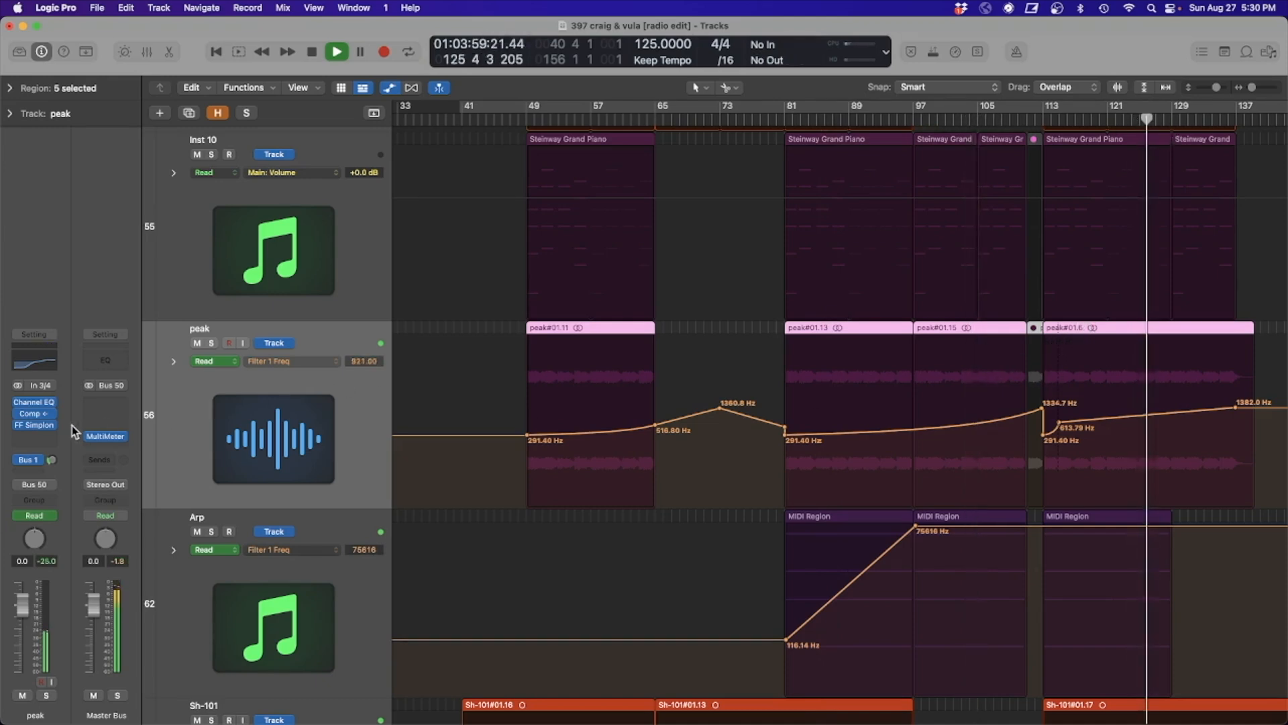
{"action": "mouse_move", "coordinate": [20, 433]}
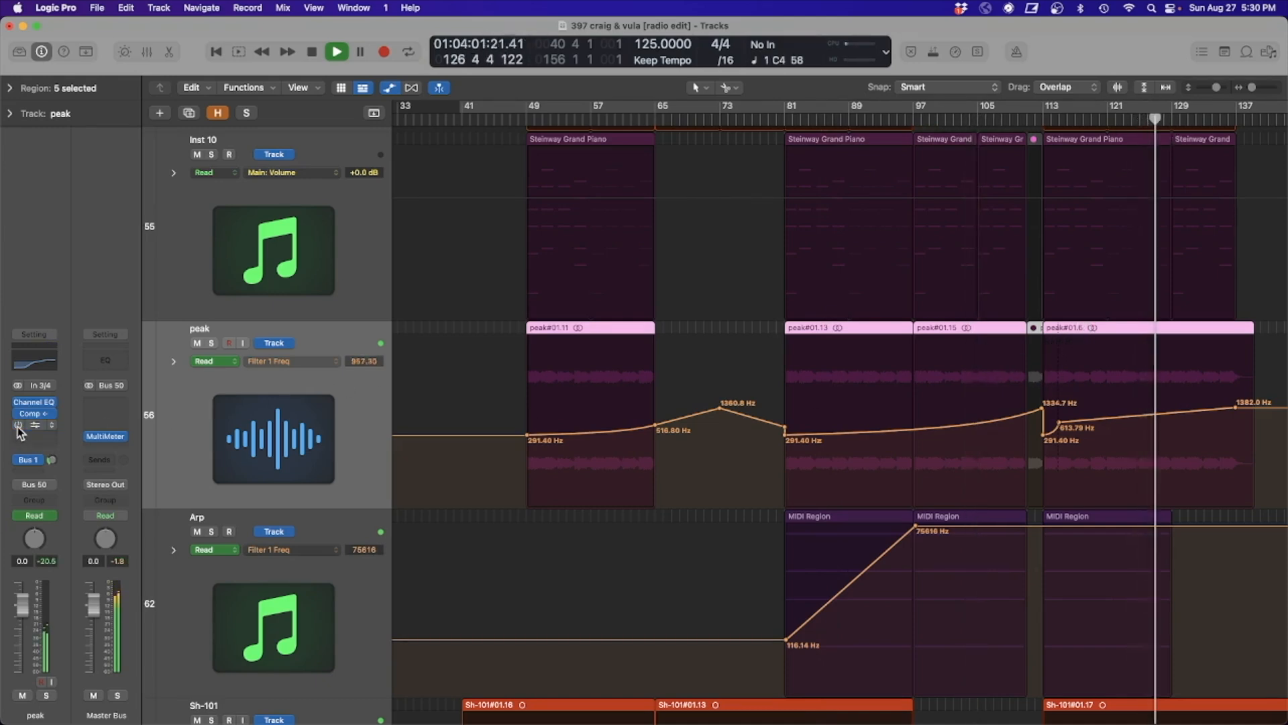
Step: Compare the peak track soloed and in the full mix, hide the track automation and leave the track unsoloed
{"action": "left_click", "coordinate": [1110, 329], "text": "ctrl+alt"}
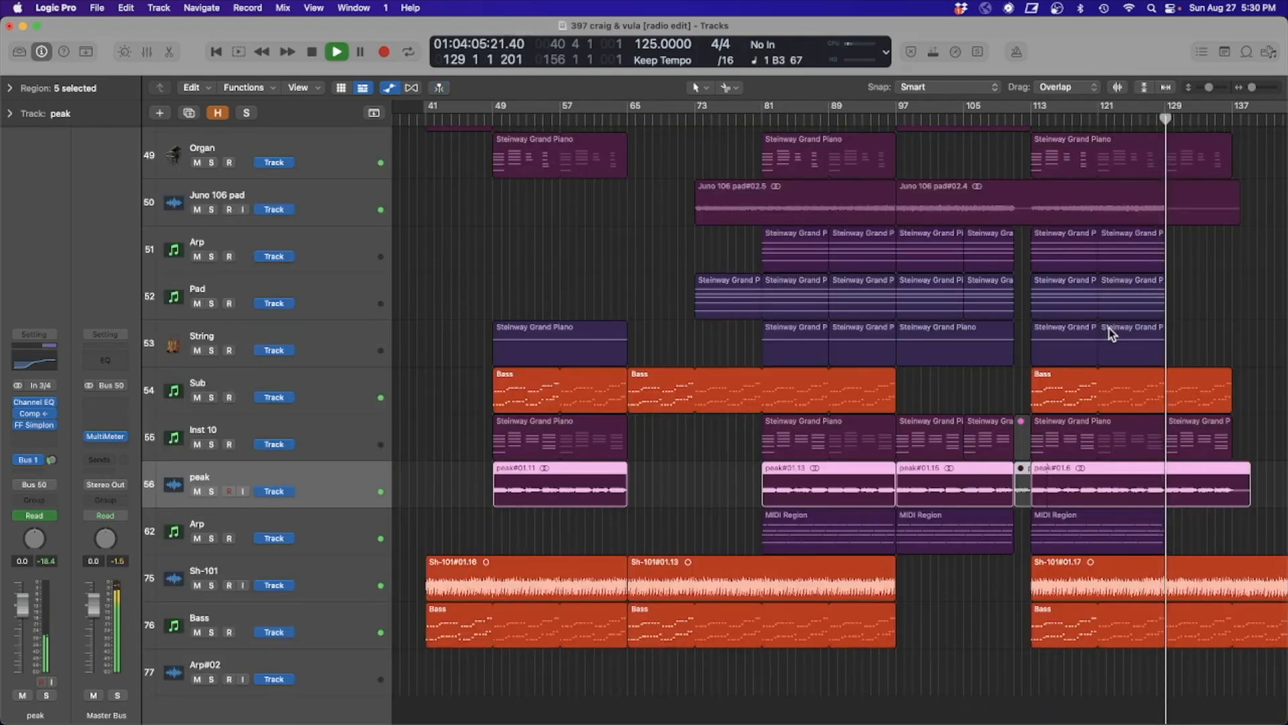
{"action": "left_click", "coordinate": [212, 491]}
{"action": "left_click", "coordinate": [211, 491]}
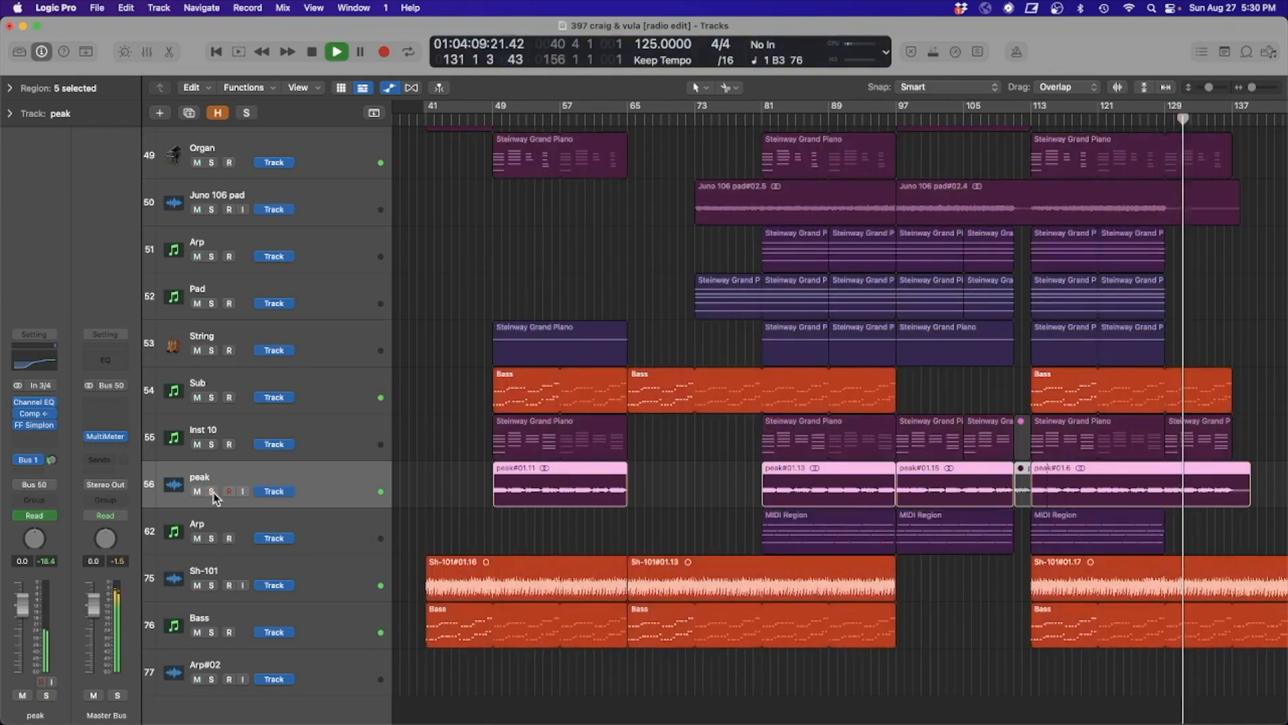
{"action": "left_click", "coordinate": [211, 491]}
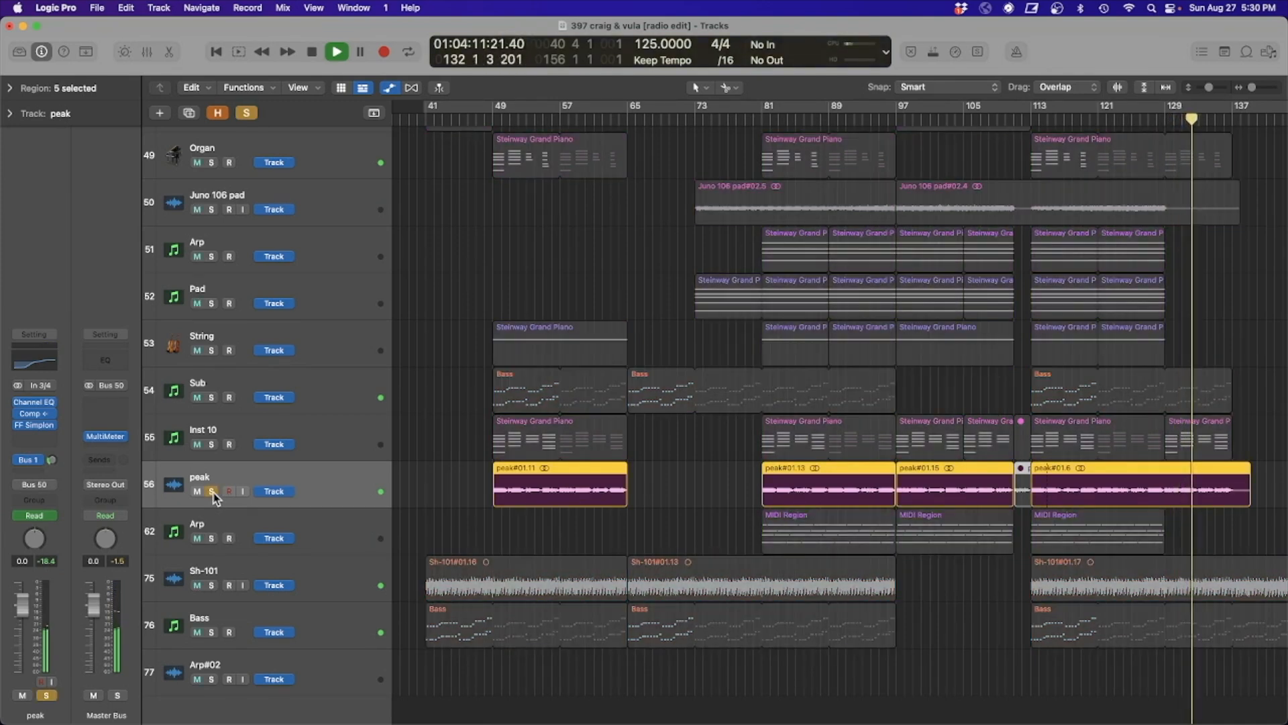
{"action": "key", "text": "a"}
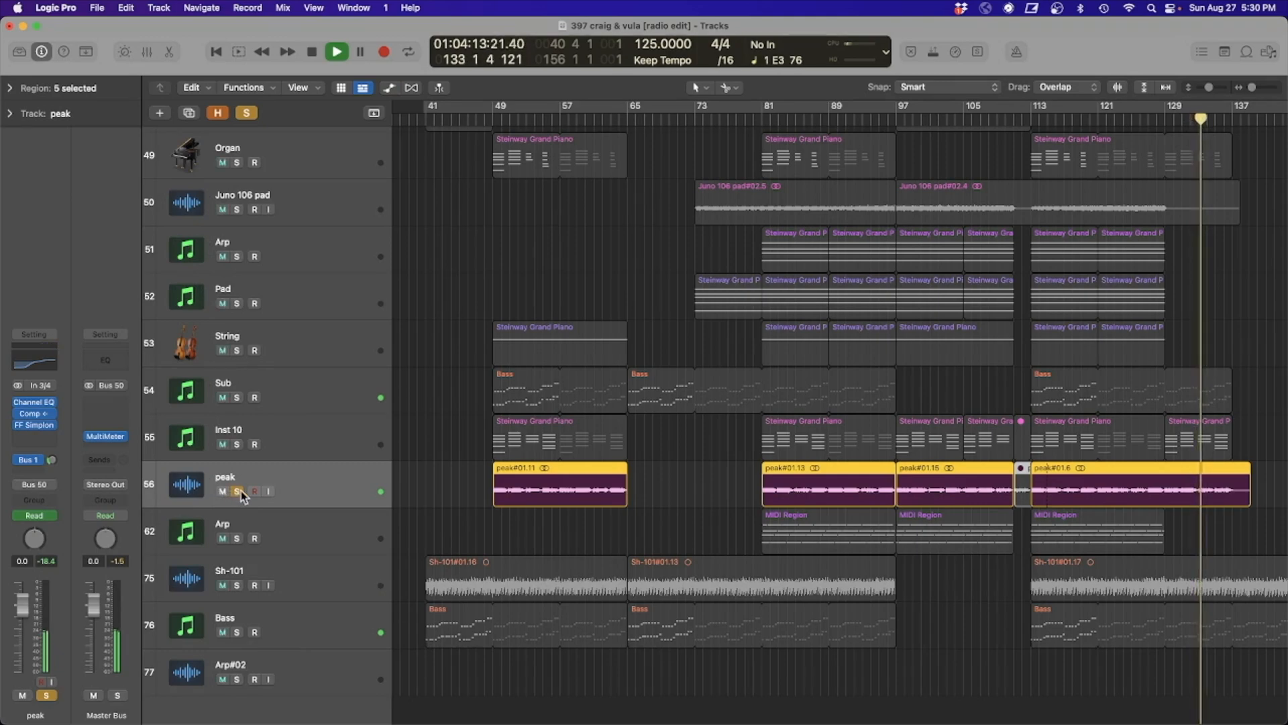
{"action": "left_click", "coordinate": [239, 492]}
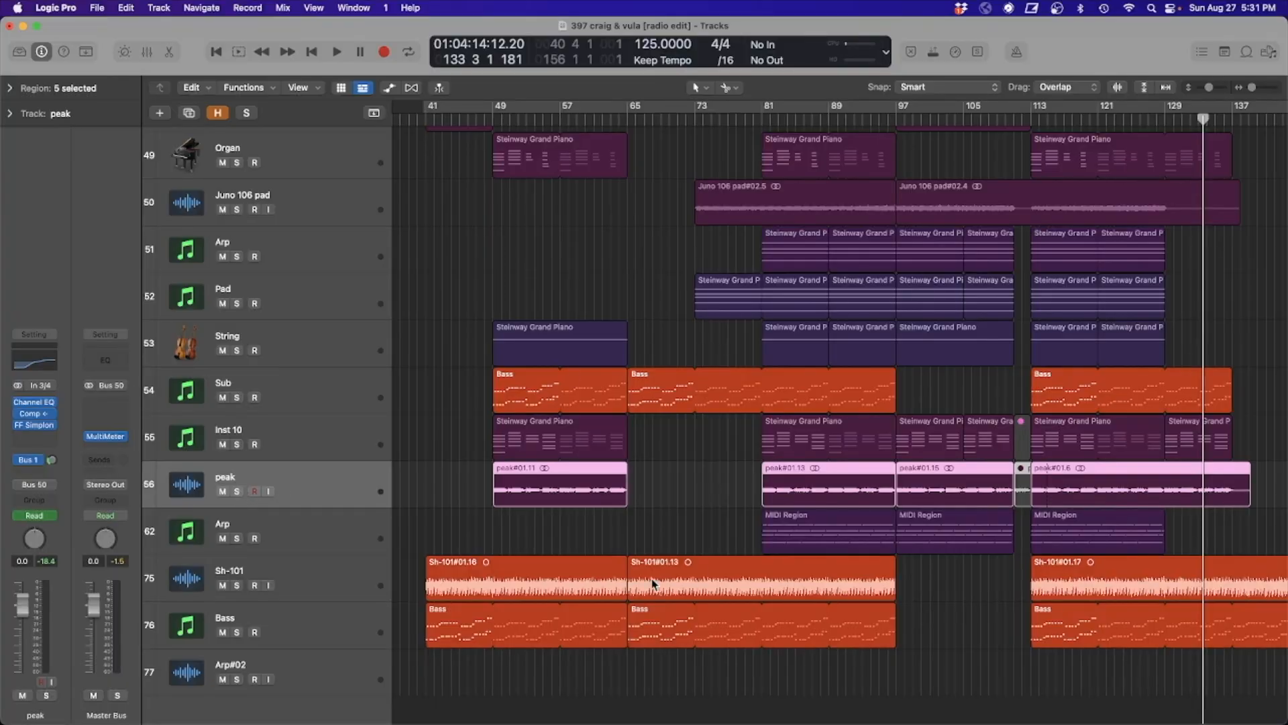
Step: Show the whole arrangement and select all regions and the tracks from Arp#02 up to the kick on track 17
{"action": "left_click", "coordinate": [678, 357], "text": "ctrl+alt"}
{"action": "left_click", "coordinate": [621, 394]}
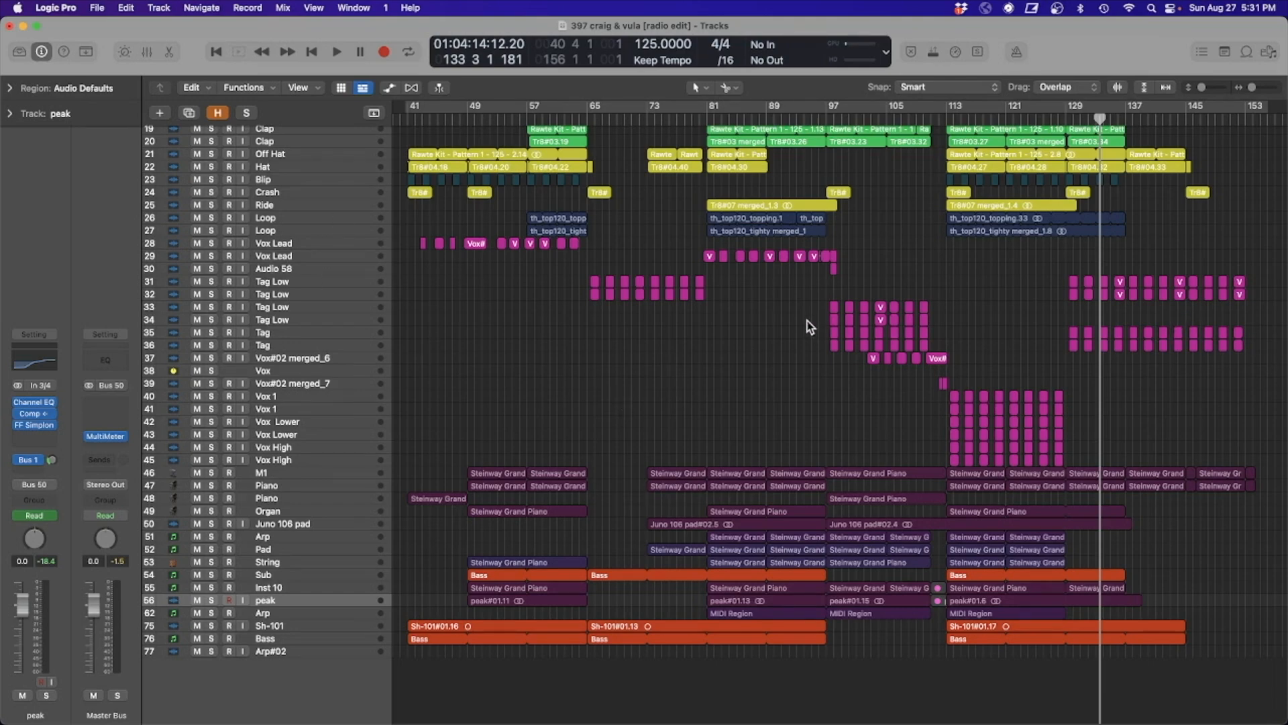
{"action": "scroll", "coordinate": [617, 395], "scroll_direction": "up", "scroll_amount": 2}
{"action": "scroll", "coordinate": [621, 400], "scroll_direction": "down", "scroll_amount": 2}
{"action": "scroll", "coordinate": [375, 543], "scroll_direction": "up", "scroll_amount": 2}
{"action": "left_click", "coordinate": [340, 707]}
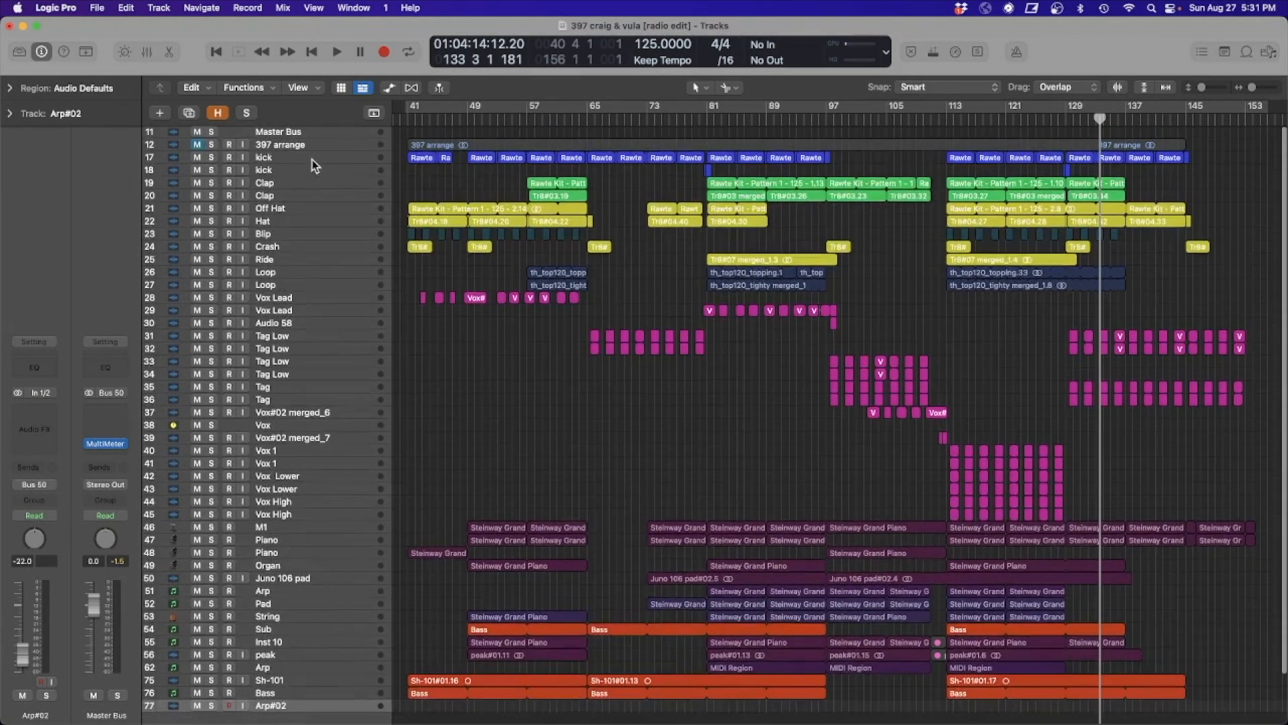
{"action": "key", "text": "super+a"}
{"action": "left_click", "coordinate": [311, 162]}
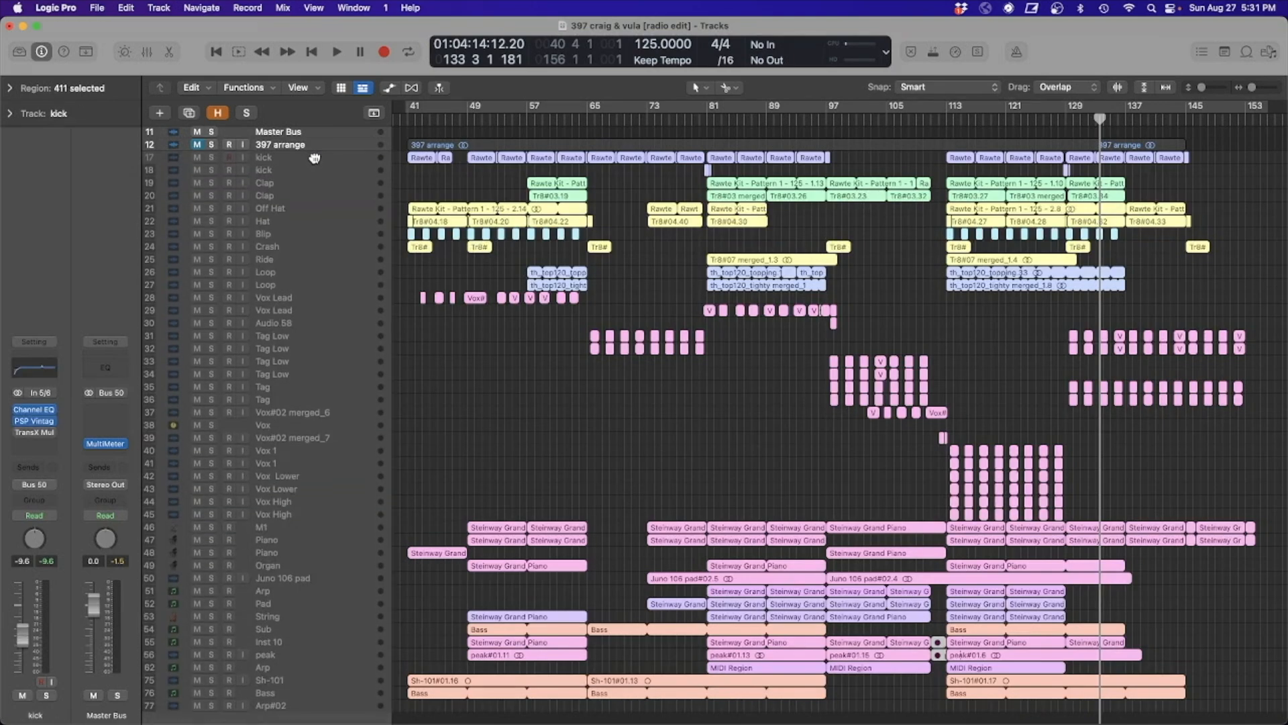
{"action": "left_click", "coordinate": [526, 357]}
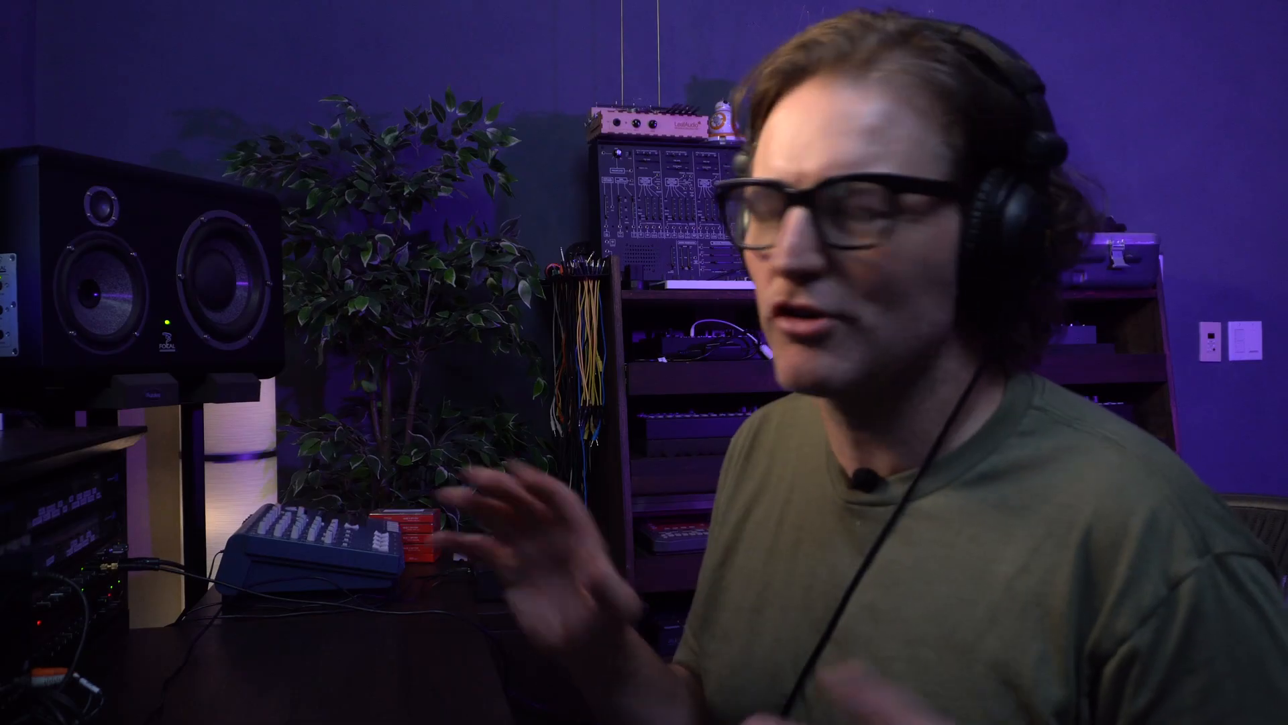